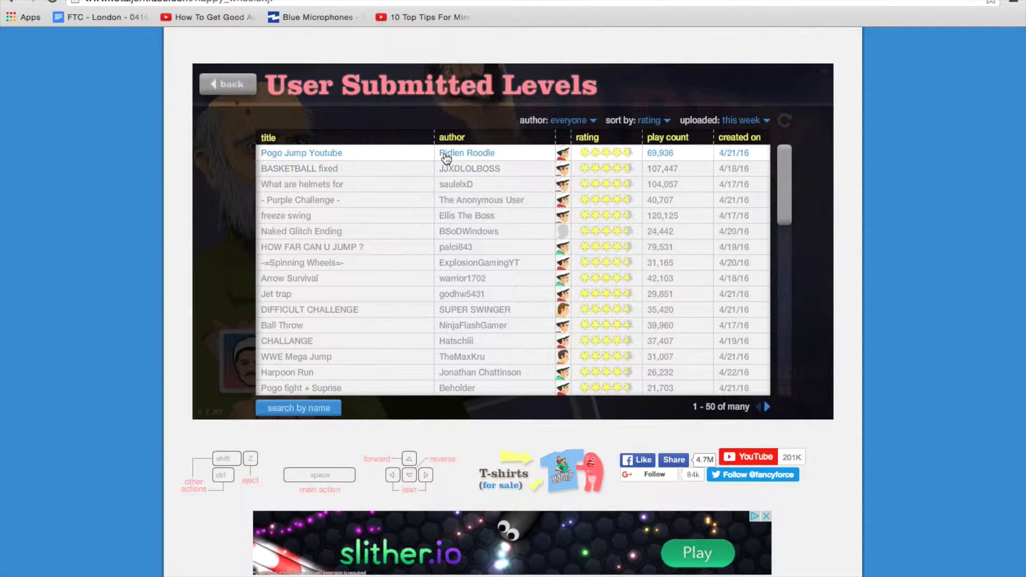
Select the Pogo Jump Youtube level from the weekly list and start playing it
{"action": "left_click", "coordinate": [412, 157]}
{"action": "left_click", "coordinate": [706, 182]}
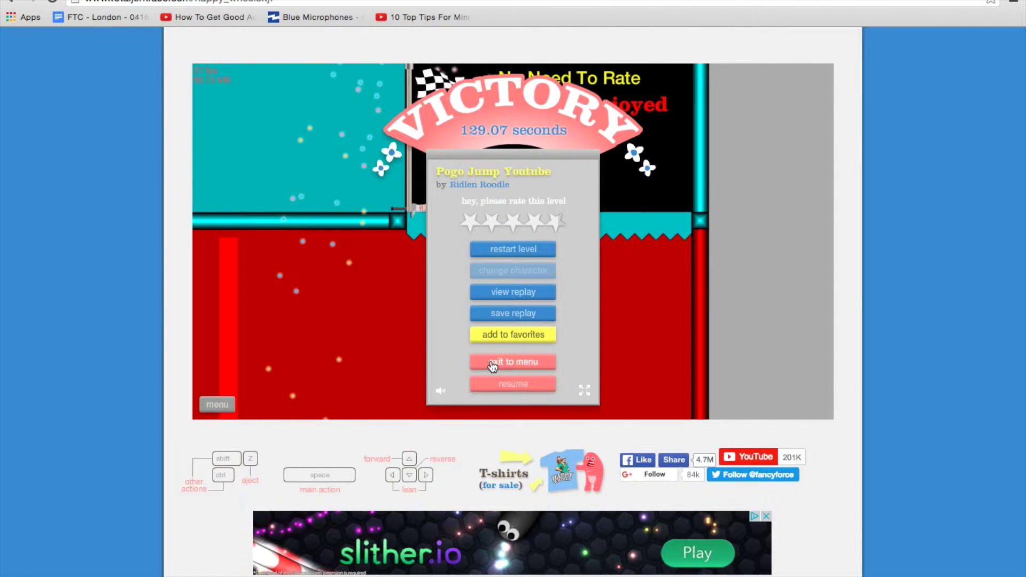
Leave the Pogo Jump Youtube victory screen (129.07 s) for the level list
{"action": "left_click", "coordinate": [493, 366]}
Play BASKETBALL fixed to victory and return to the level list
{"action": "left_click", "coordinate": [420, 279]}
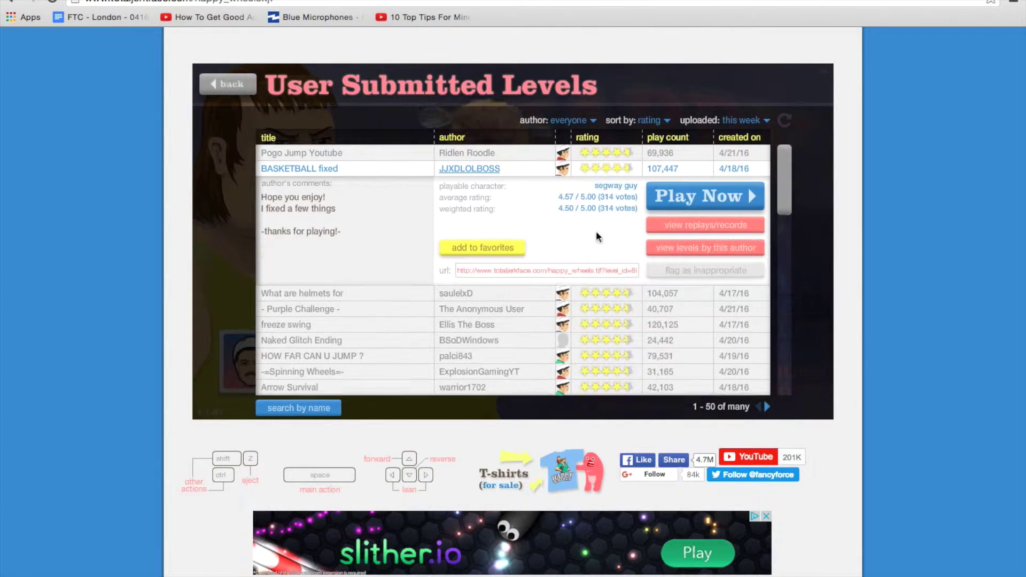
{"action": "left_click", "coordinate": [679, 202]}
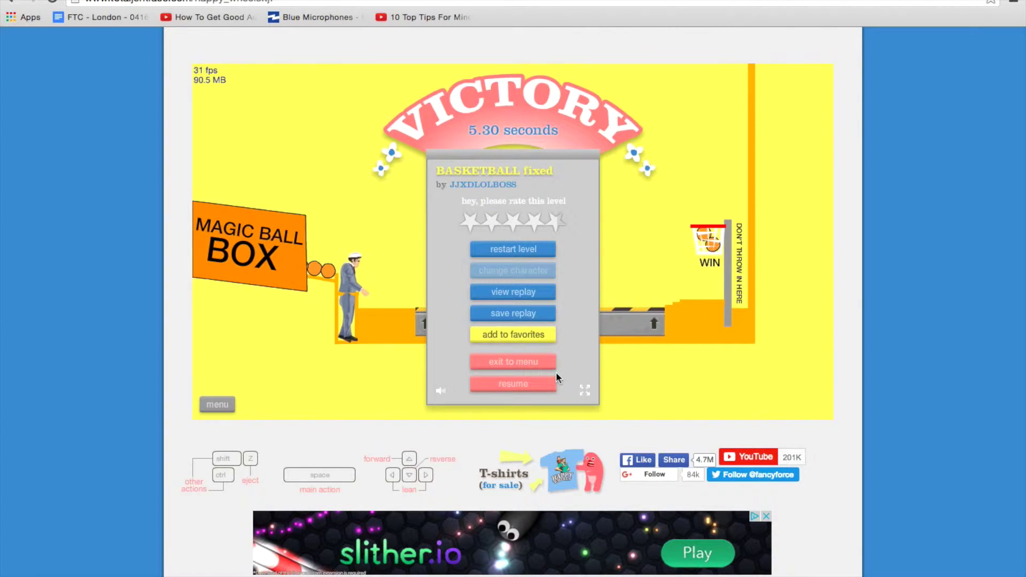
{"action": "left_click", "coordinate": [538, 363]}
Play What are helmets for to victory and return to the level list
{"action": "left_click", "coordinate": [513, 296]}
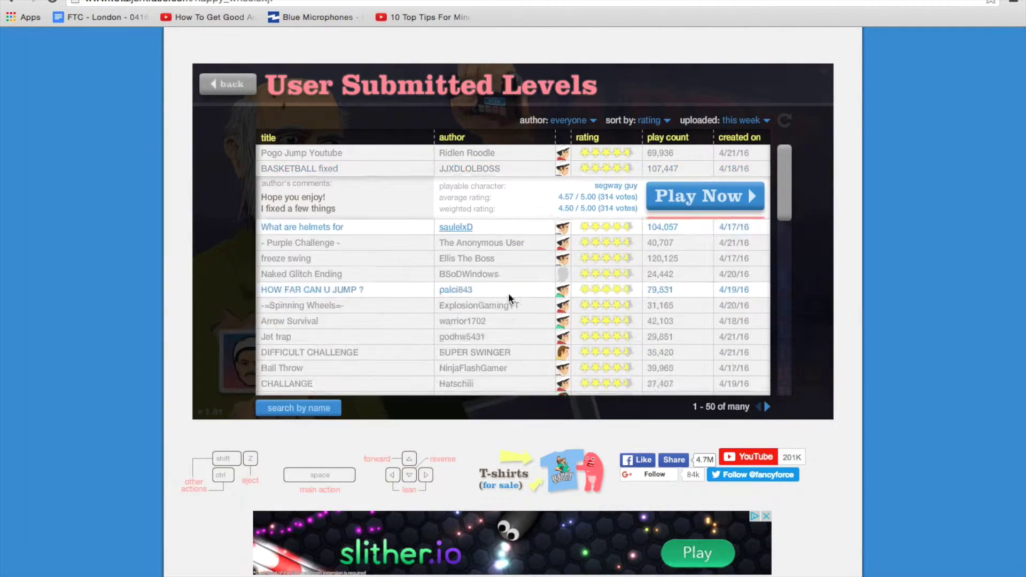
{"action": "left_click", "coordinate": [680, 210]}
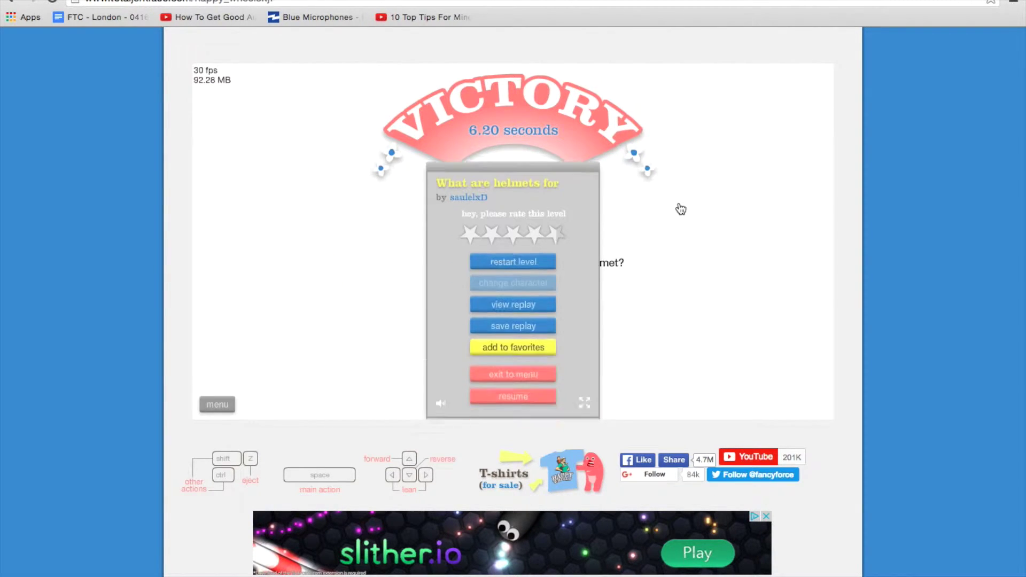
{"action": "left_click", "coordinate": [508, 363]}
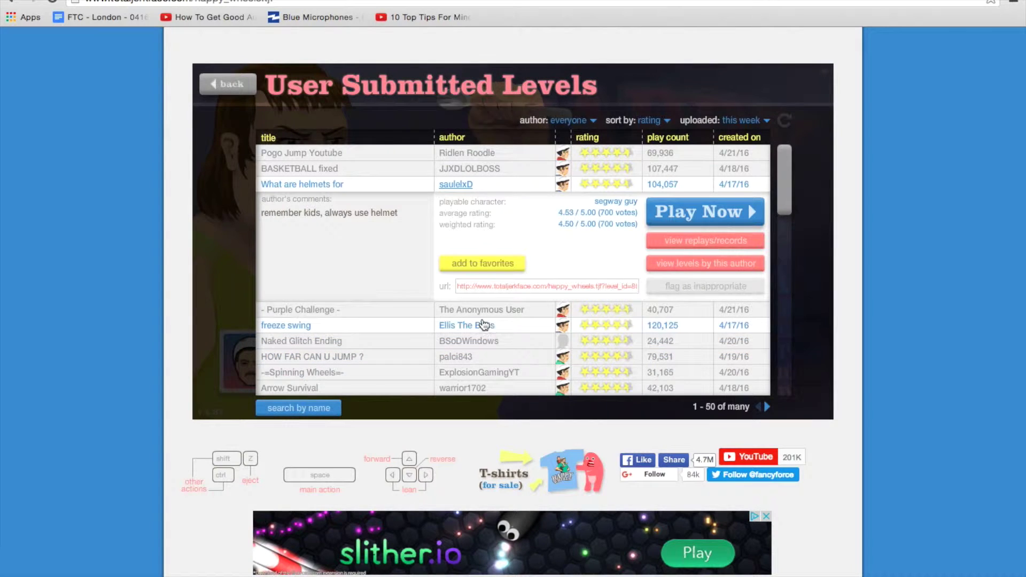
Play Purple Challenge, restarting after a crash, win in 7.77 s and exit to the list
{"action": "left_click", "coordinate": [478, 312]}
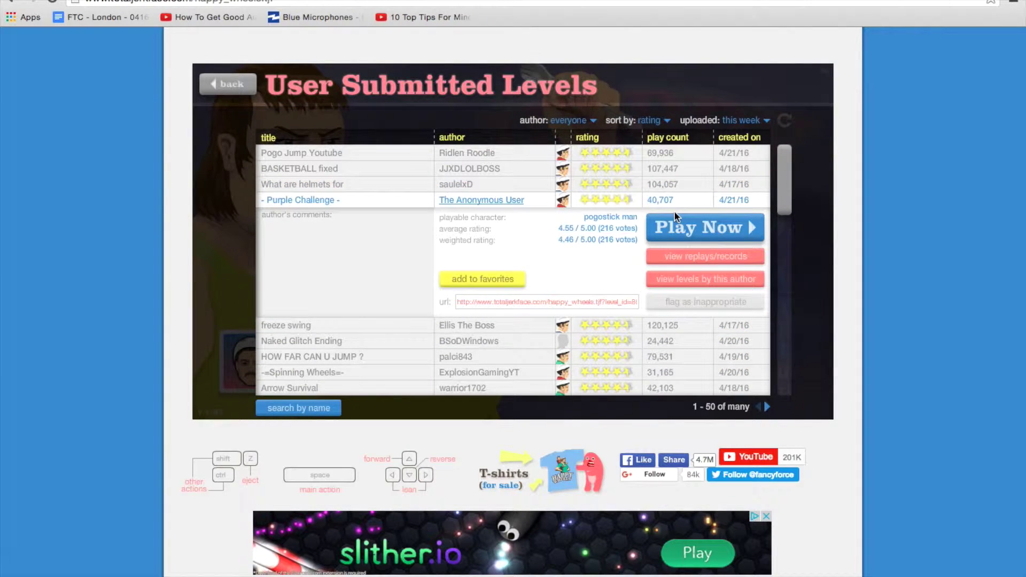
{"action": "left_click", "coordinate": [678, 227]}
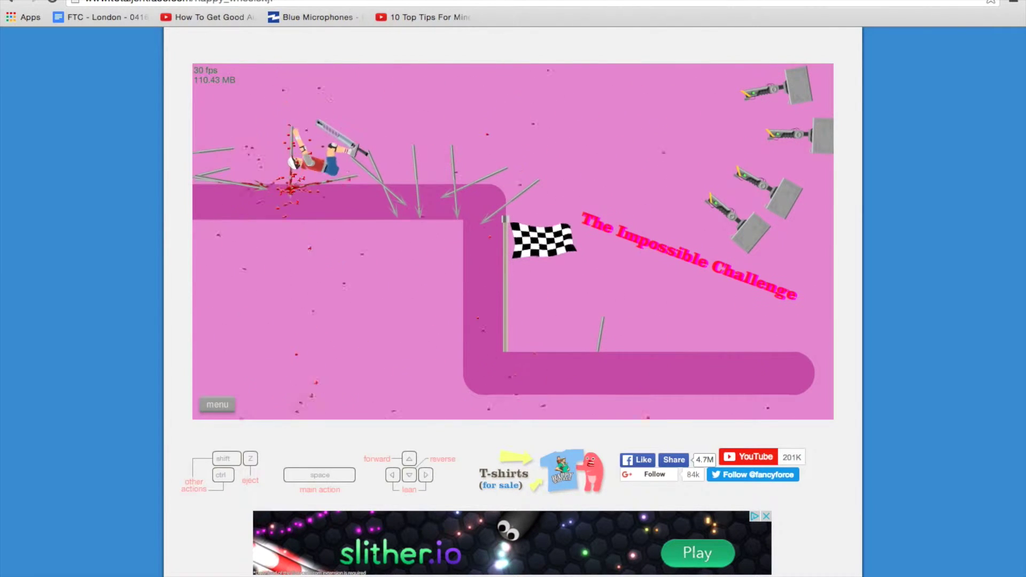
{"action": "key", "text": "Tab"}
{"action": "key", "text": "space"}
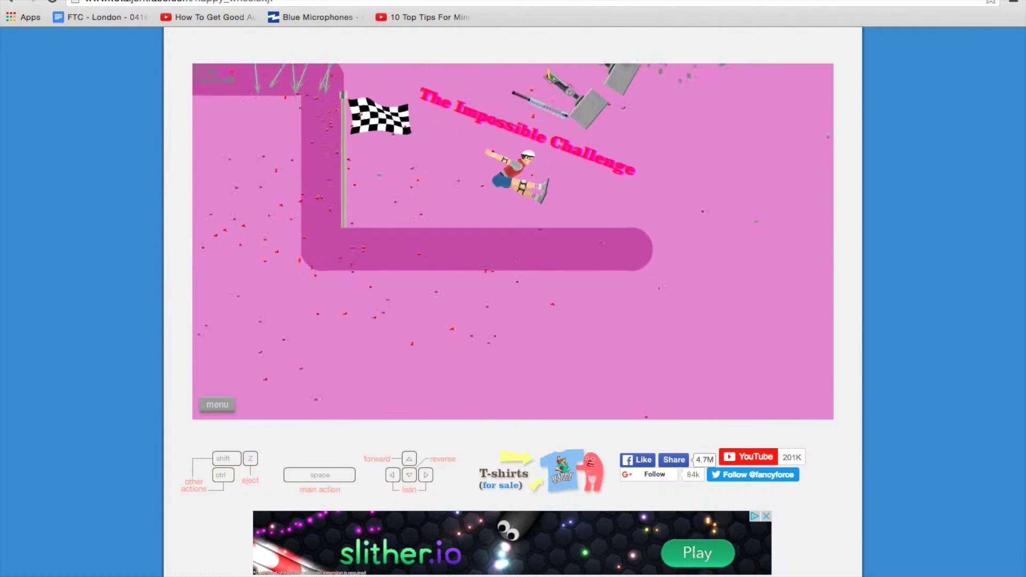
{"action": "key", "text": "Escape"}
{"action": "key", "text": "r"}
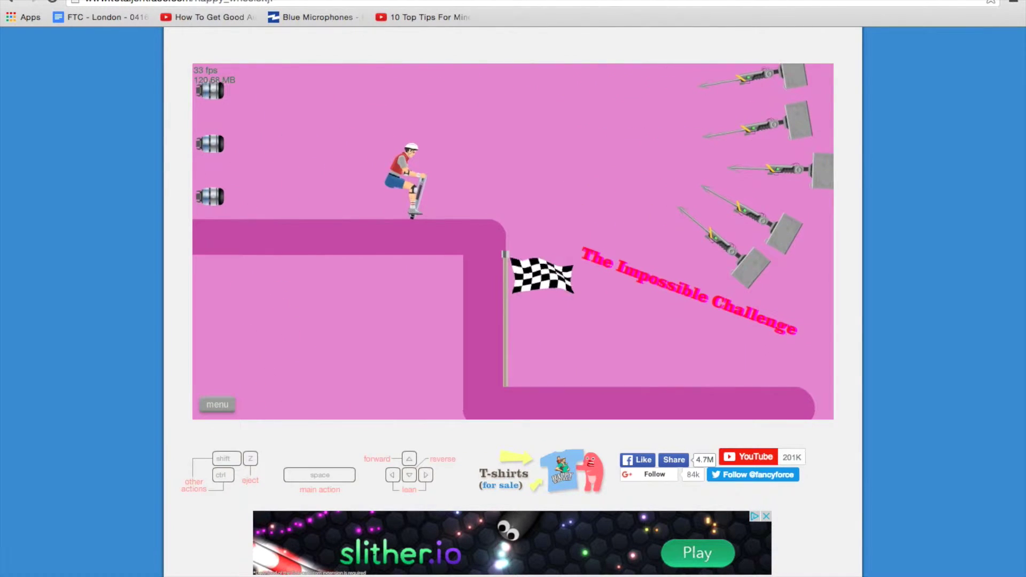
{"action": "key", "text": "space"}
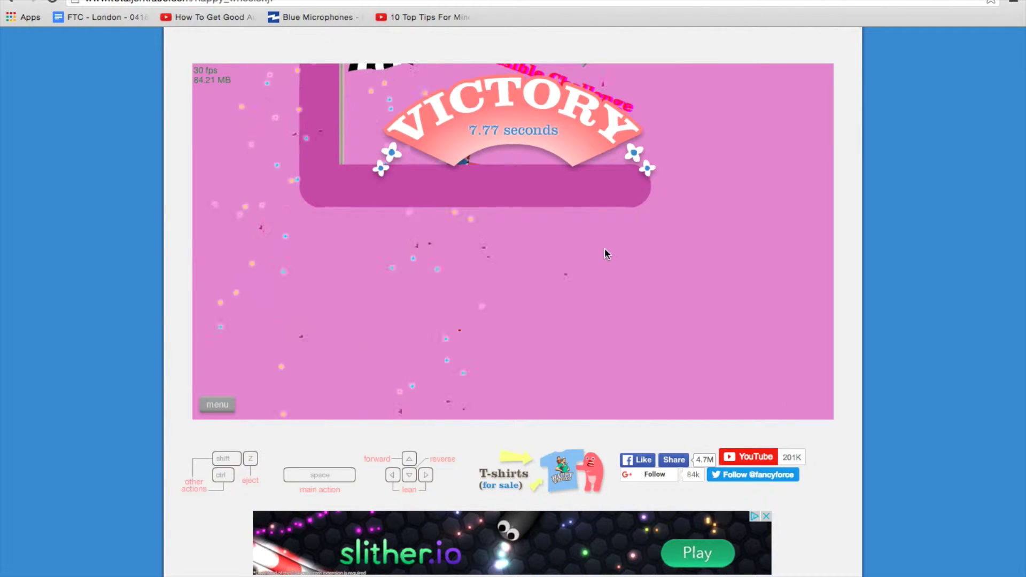
{"action": "key", "text": "Escape"}
{"action": "left_click", "coordinate": [499, 330]}
Start freeze swing, make a first rope-swing attempt, and restart it from the level menu
{"action": "left_click", "coordinate": [517, 328]}
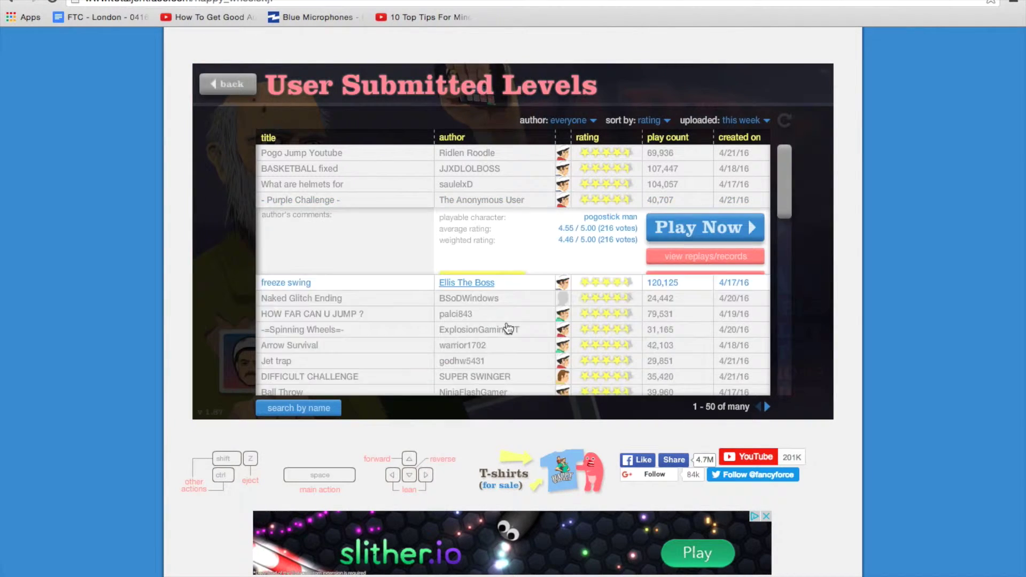
{"action": "left_click", "coordinate": [704, 241]}
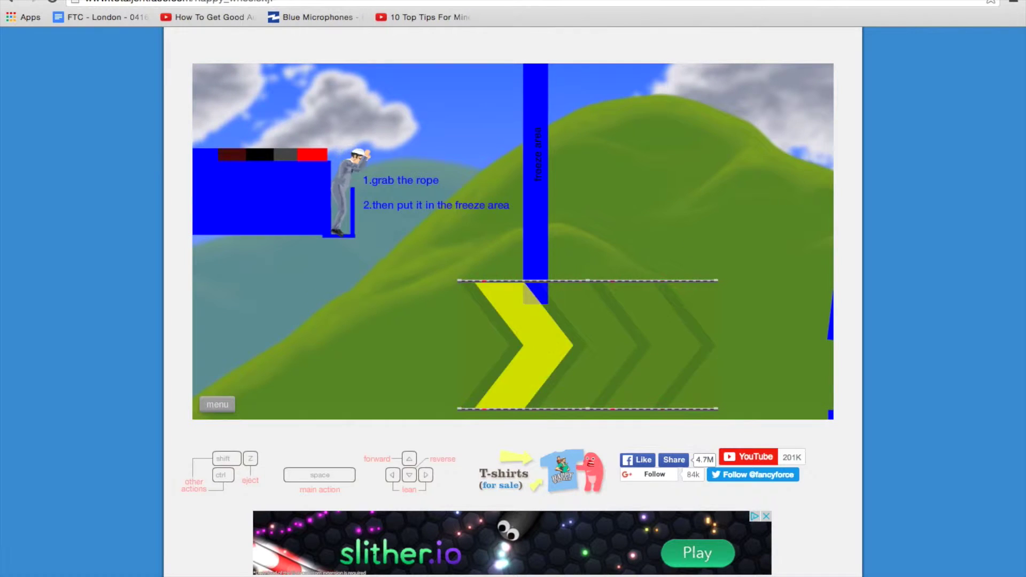
{"action": "key", "text": "space"}
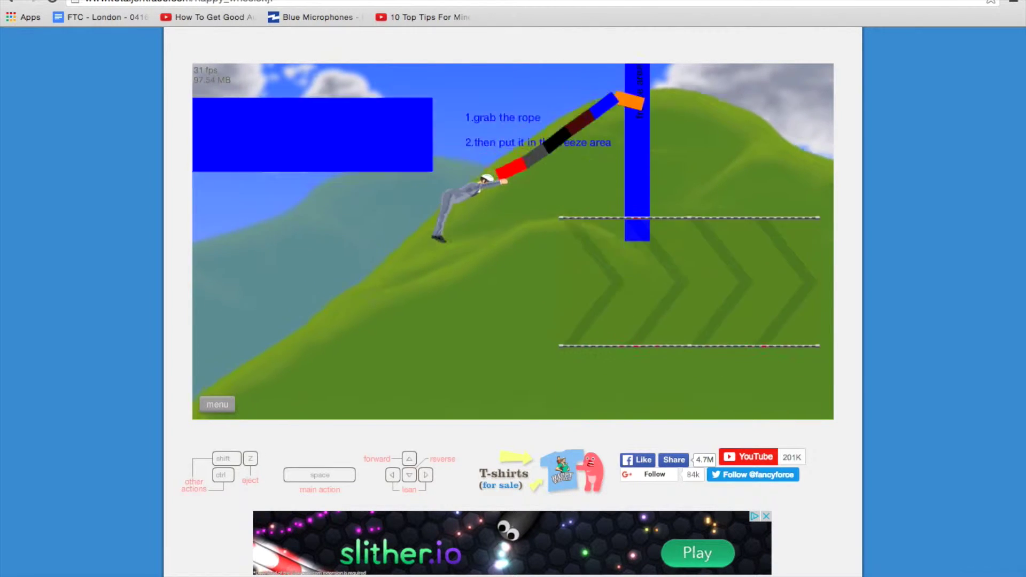
{"action": "key", "text": "Escape"}
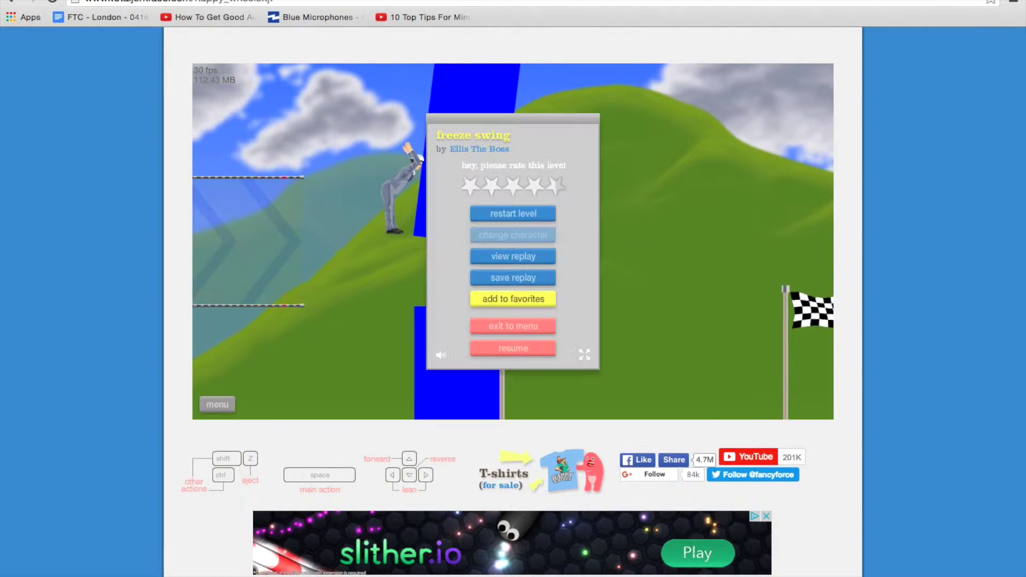
{"action": "left_click", "coordinate": [513, 213]}
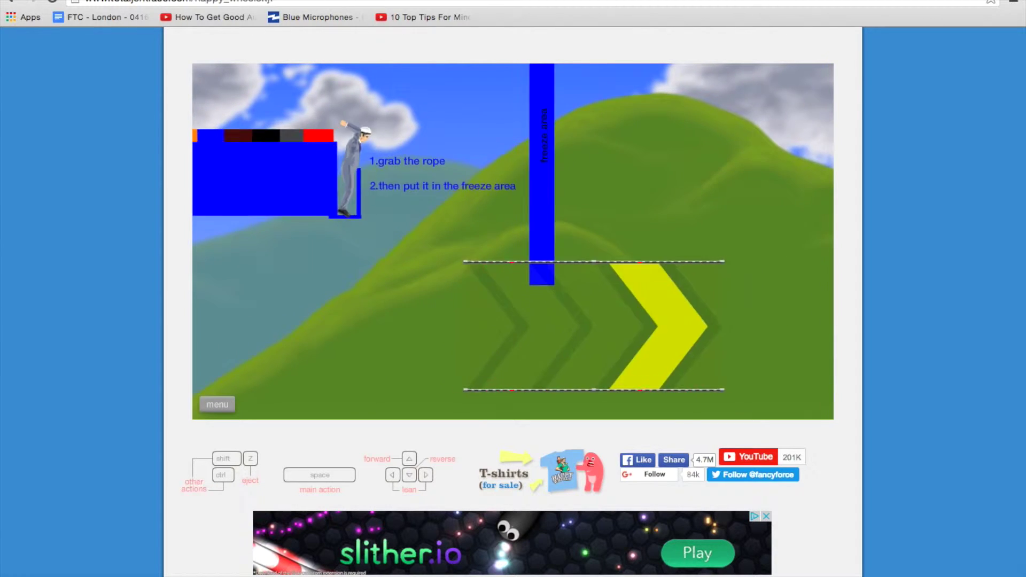
Retry the freeze swing rope fling several times, restarting with R after each miss
{"action": "key", "text": "space"}
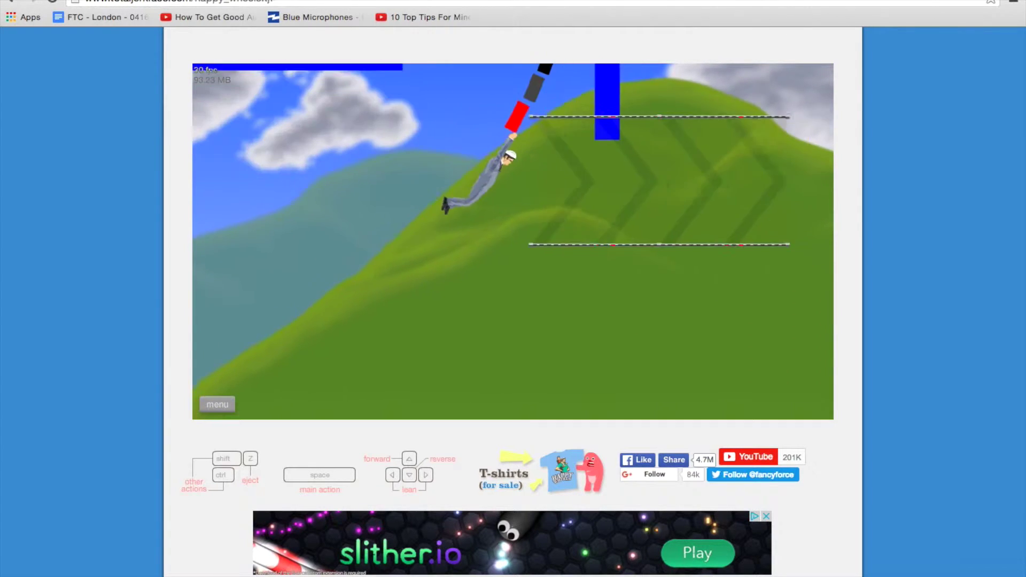
{"action": "key", "text": "r"}
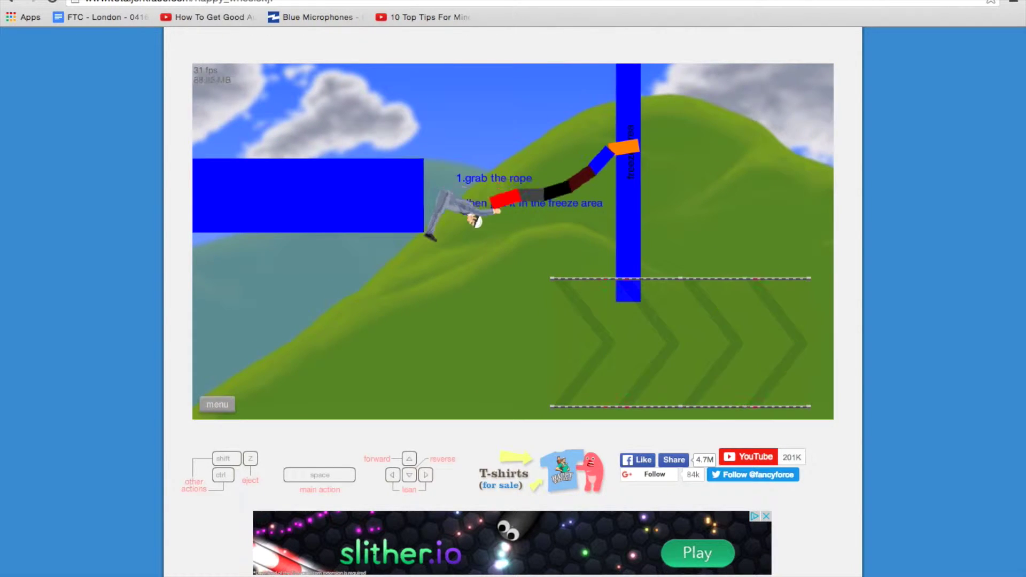
{"action": "key", "text": "space"}
{"action": "key", "text": "Escape"}
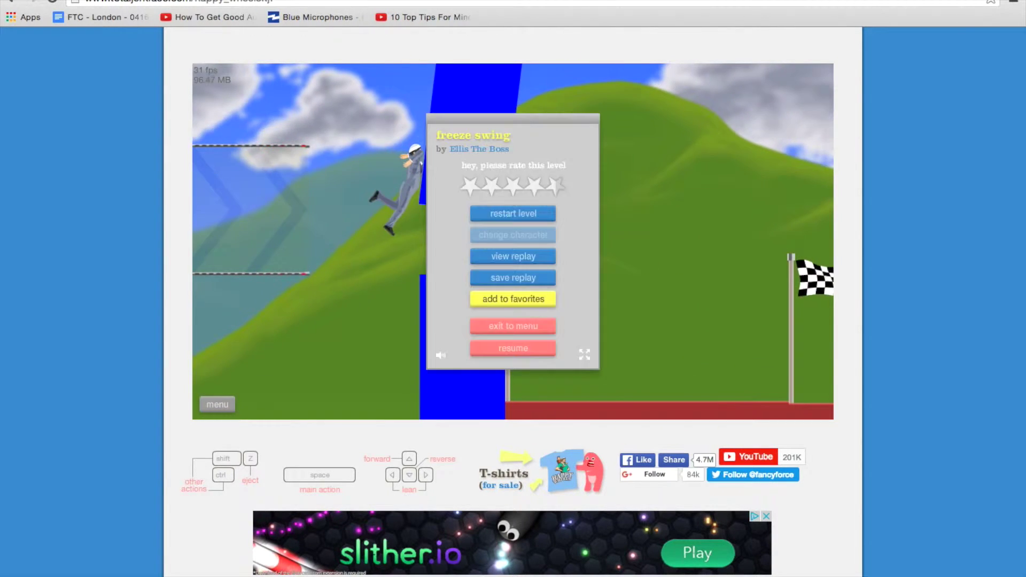
{"action": "key", "text": "r"}
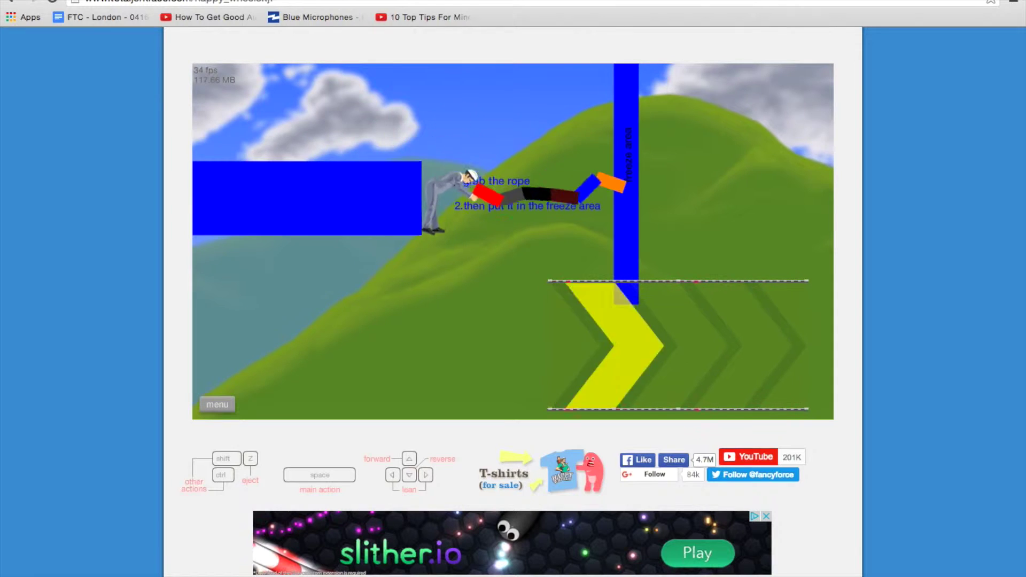
{"action": "key", "text": "space"}
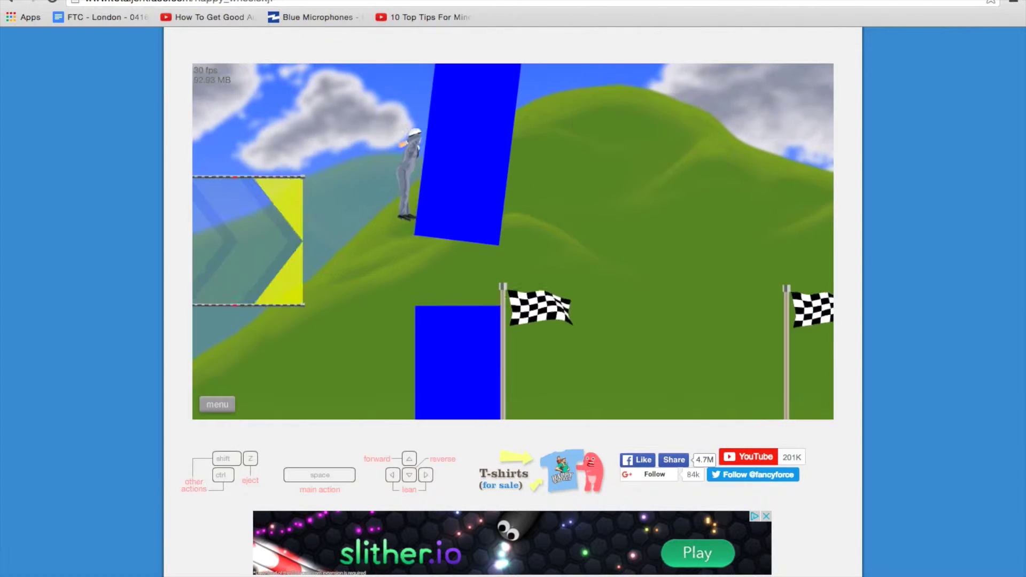
{"action": "key", "text": "Escape"}
{"action": "key", "text": "r"}
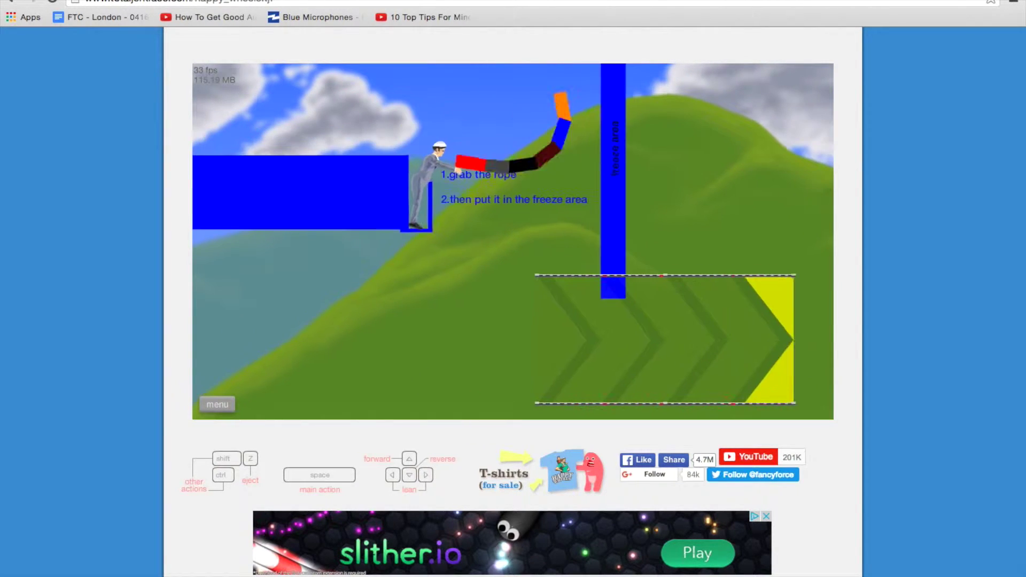
{"action": "key", "text": "space"}
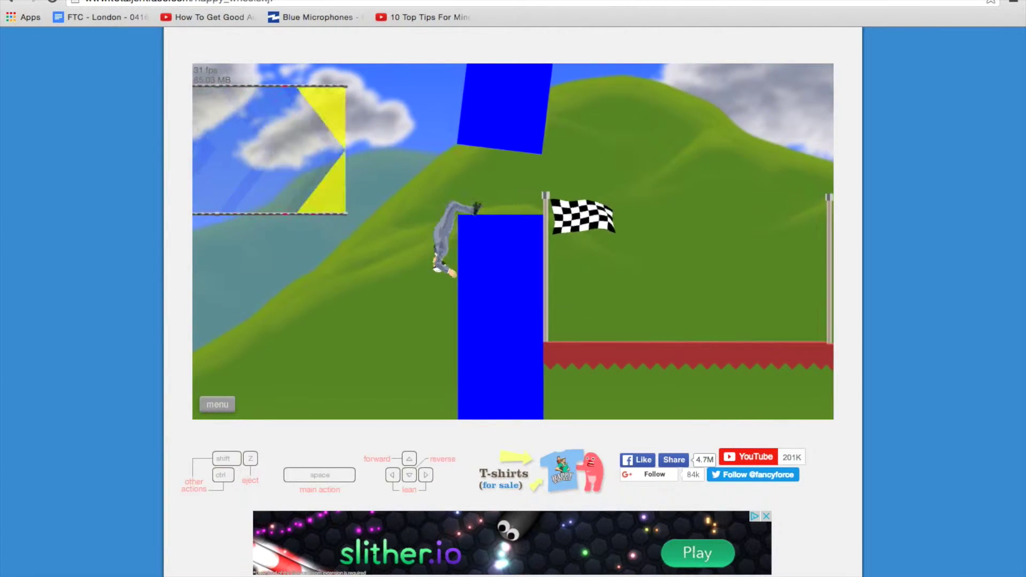
Keep retrying until the fling reaches the finish in 6.37 s, then exit to the list
{"action": "key", "text": "r"}
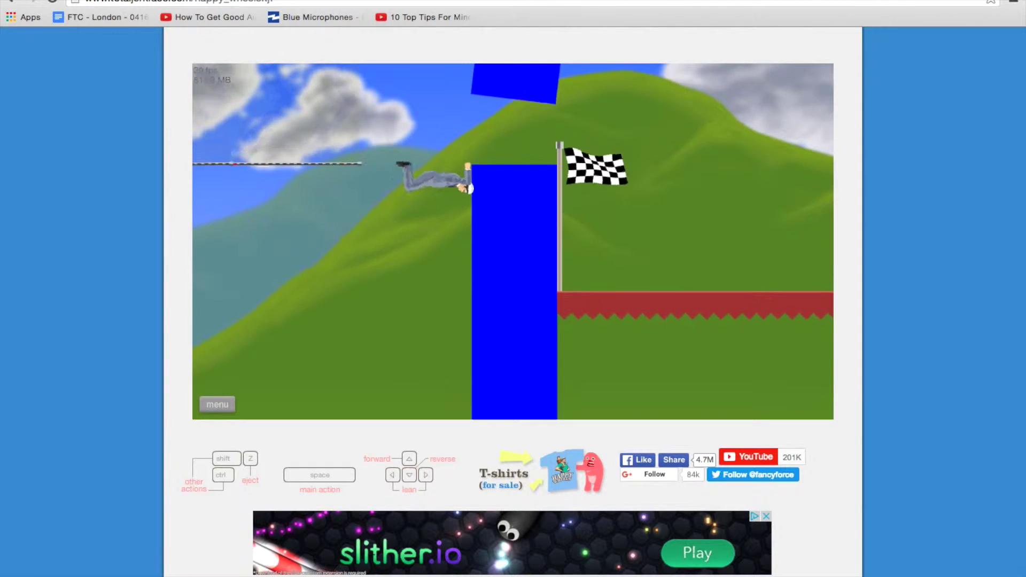
{"action": "key", "text": "r"}
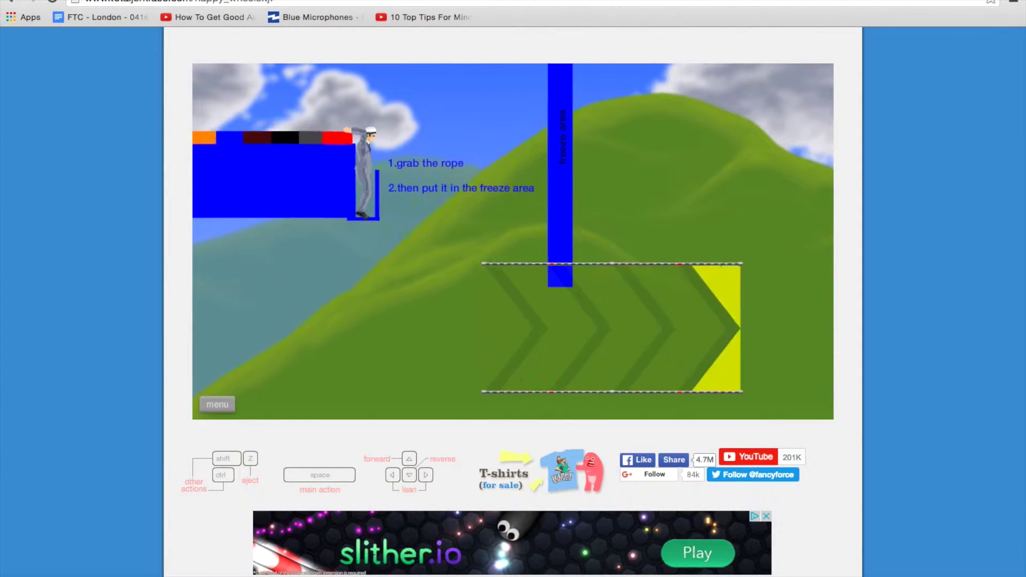
{"action": "key", "text": "space"}
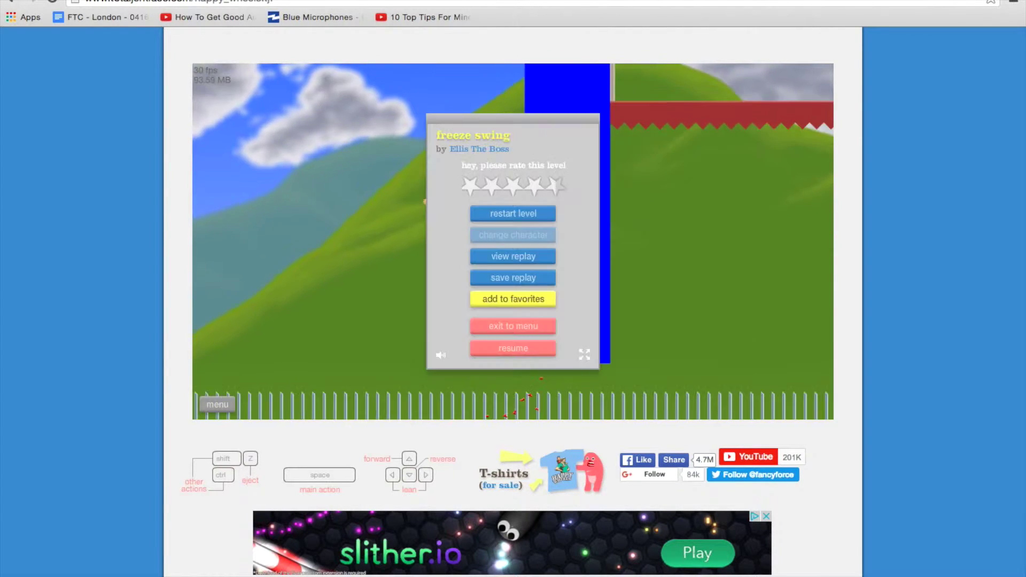
{"action": "key", "text": "r"}
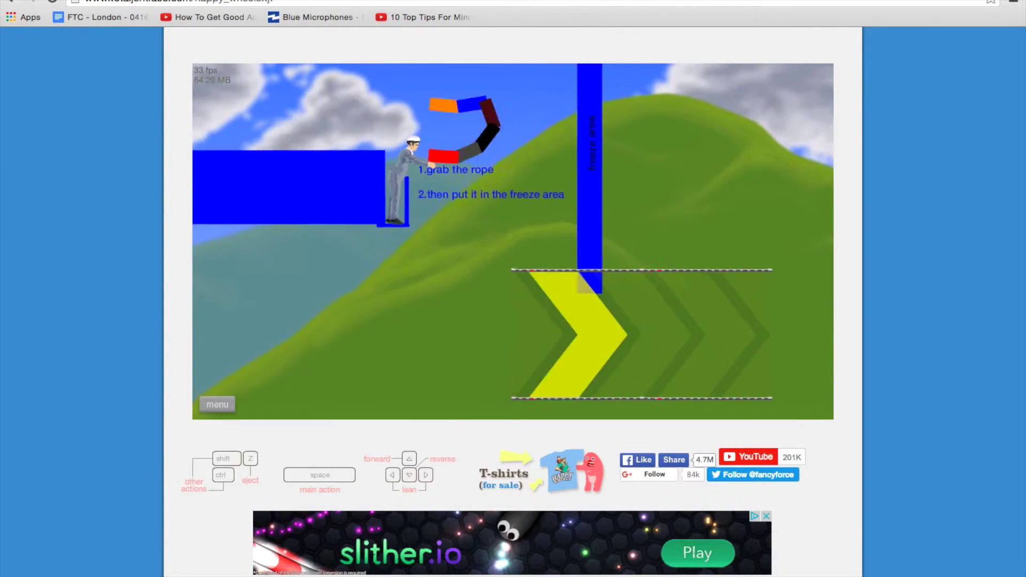
{"action": "key", "text": "space"}
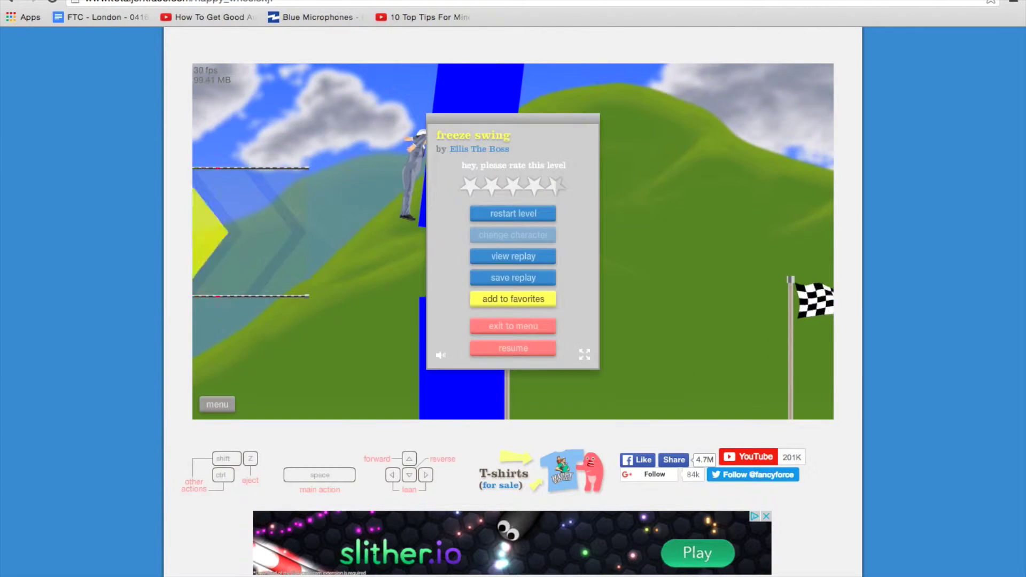
{"action": "key", "text": "r"}
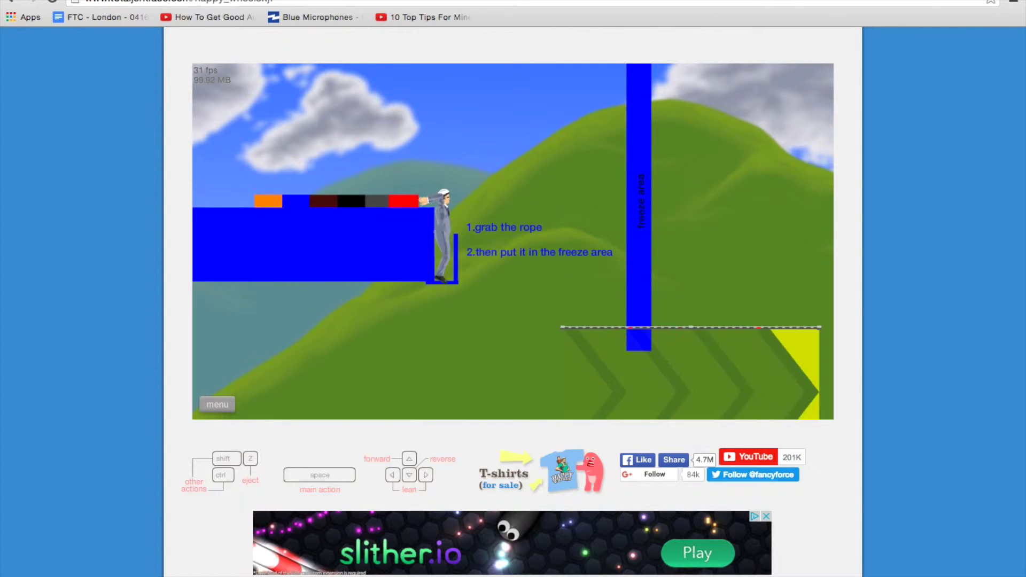
{"action": "key", "text": "r"}
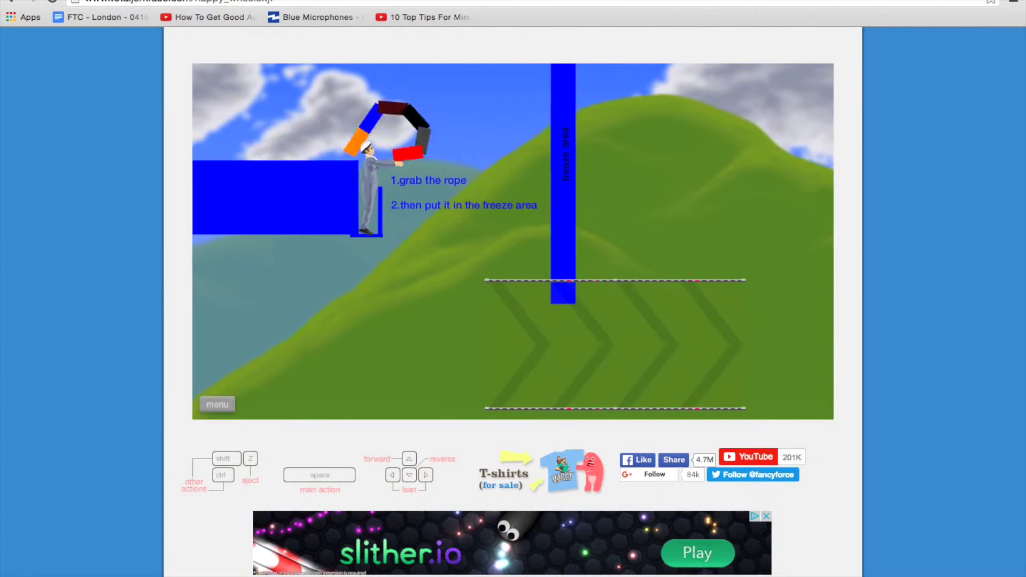
{"action": "key", "text": "Up"}
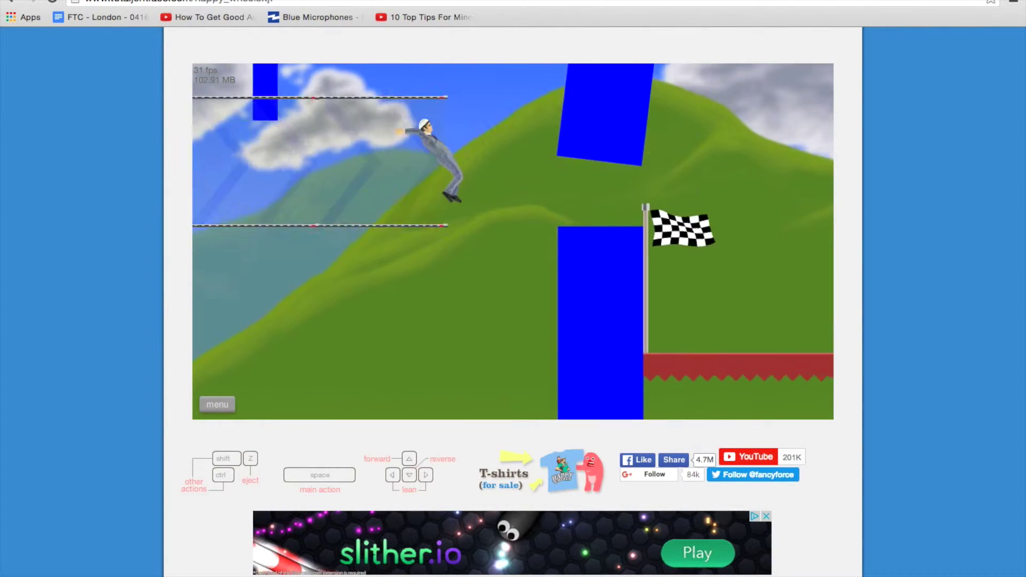
{"action": "key", "text": "r"}
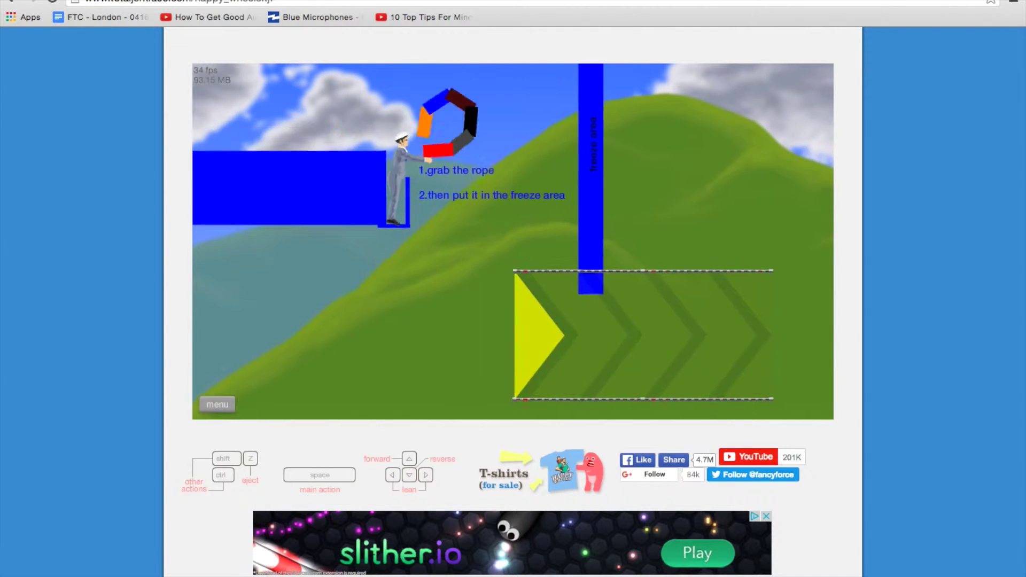
{"action": "key", "text": "space"}
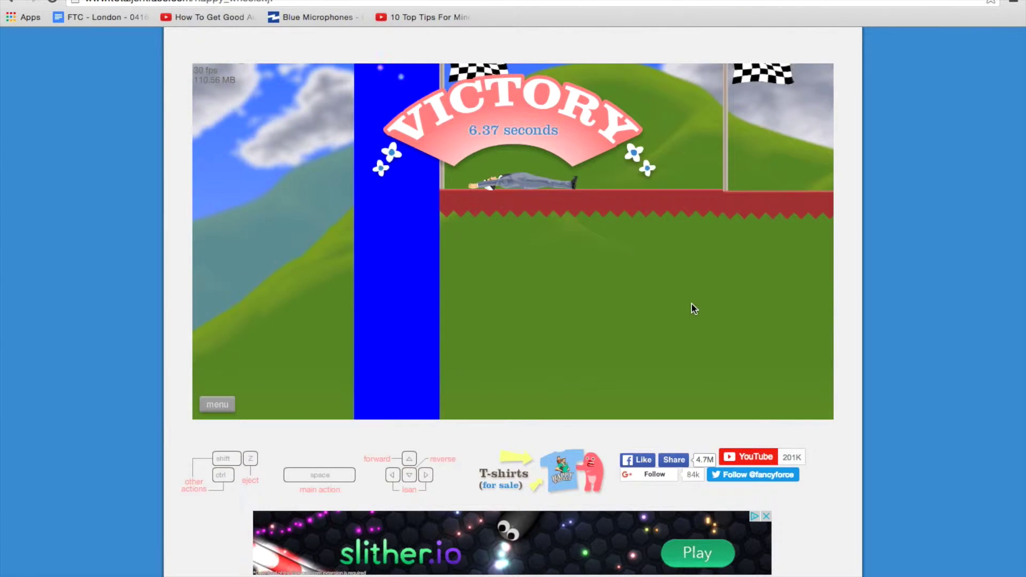
{"action": "left_click", "coordinate": [513, 356]}
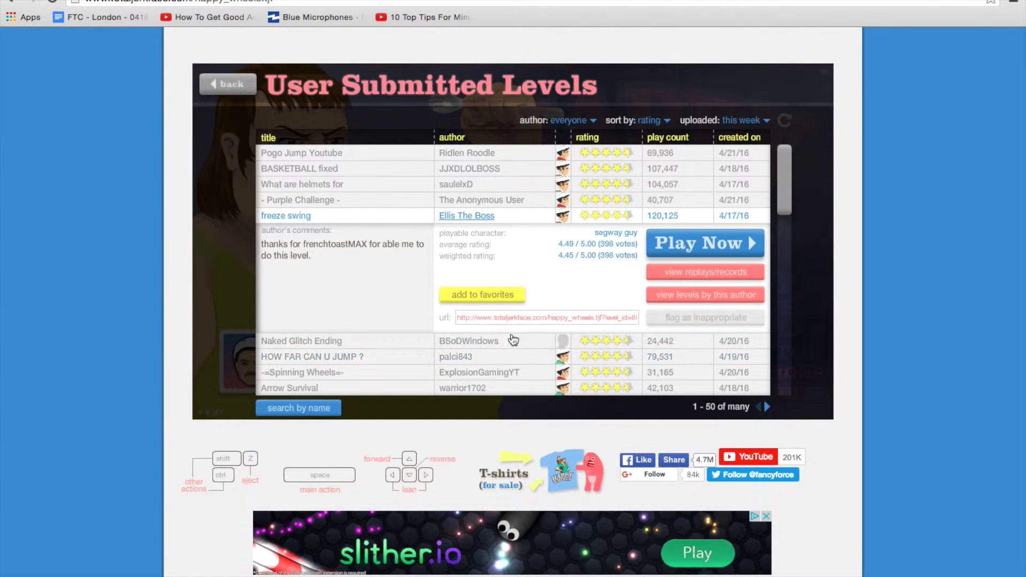
Play HOW FAR CAN U JUMP ? to a 6.70 s win and exit to the level list
{"action": "left_click", "coordinate": [514, 357]}
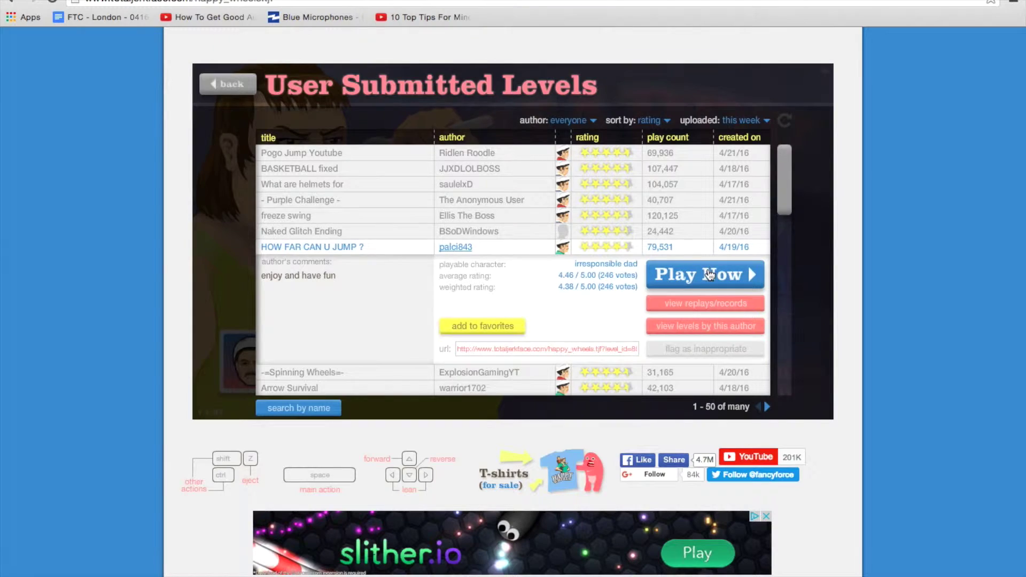
{"action": "left_click", "coordinate": [704, 272]}
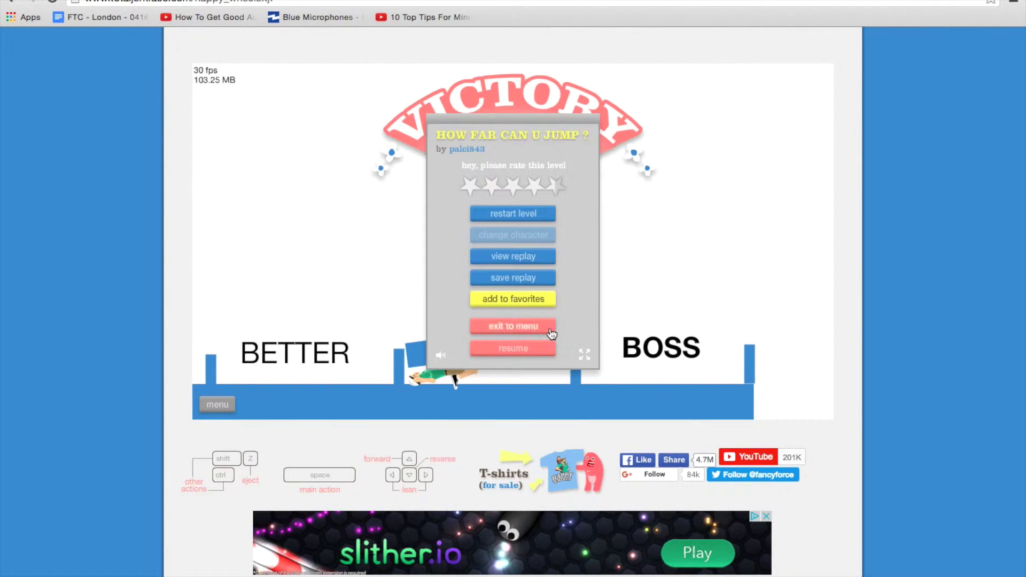
{"action": "left_click", "coordinate": [552, 329]}
{"action": "left_click", "coordinate": [516, 378]}
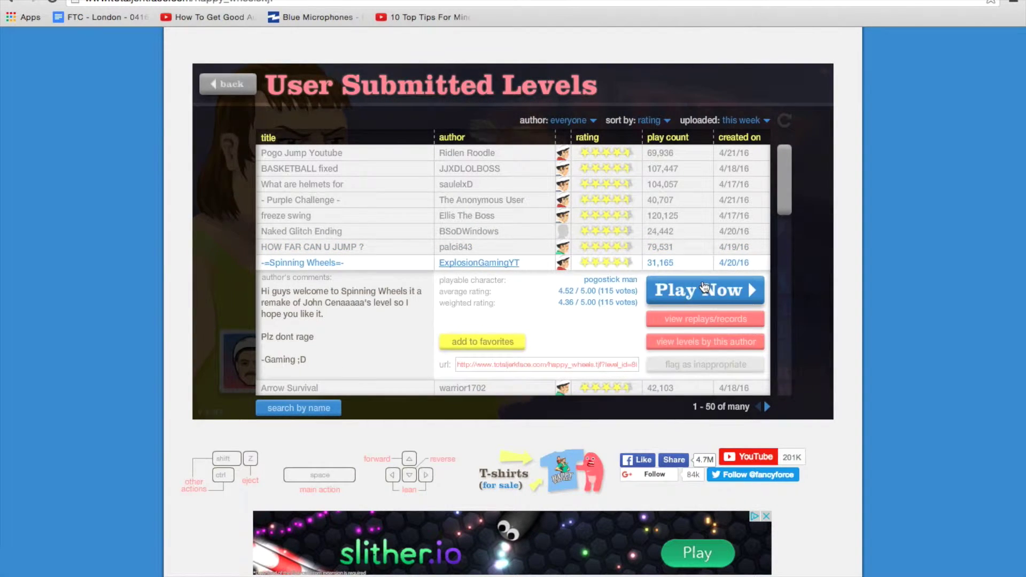
Play -=Spinning Wheels=-, restart once after crashing, and bounce over the mines for a 15.57 s win
{"action": "left_click", "coordinate": [702, 286]}
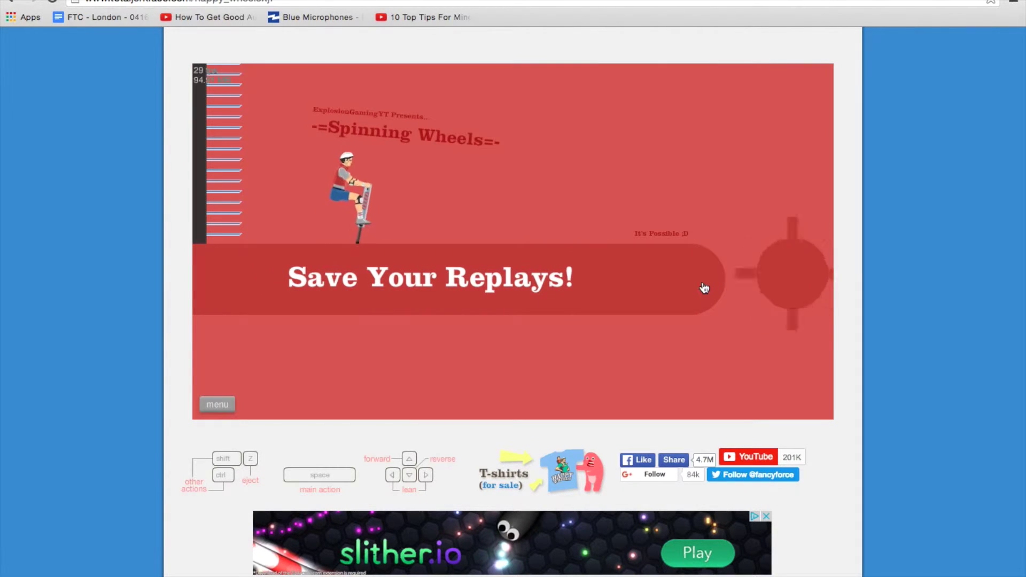
{"action": "key", "text": "space"}
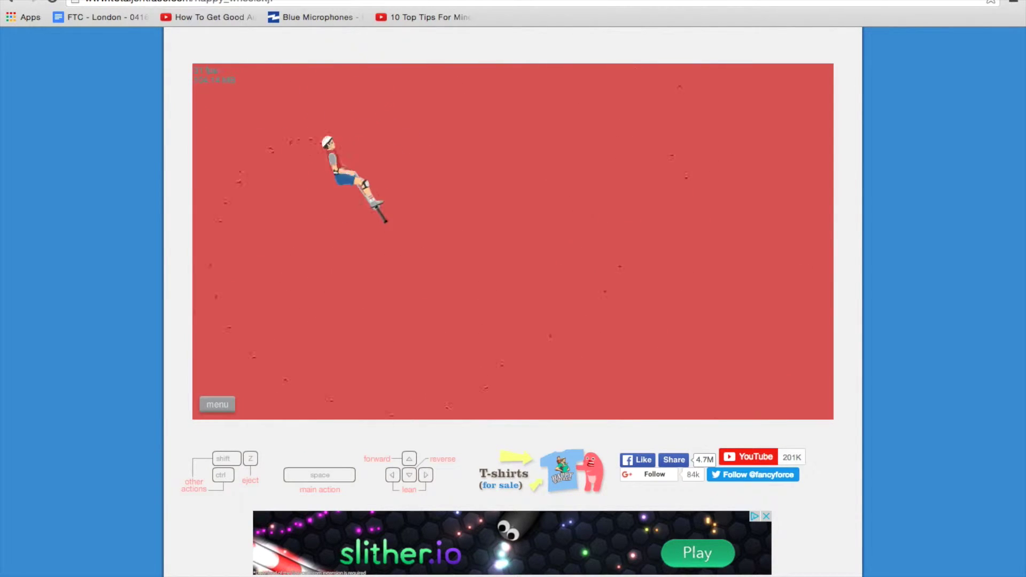
{"action": "key", "text": "space"}
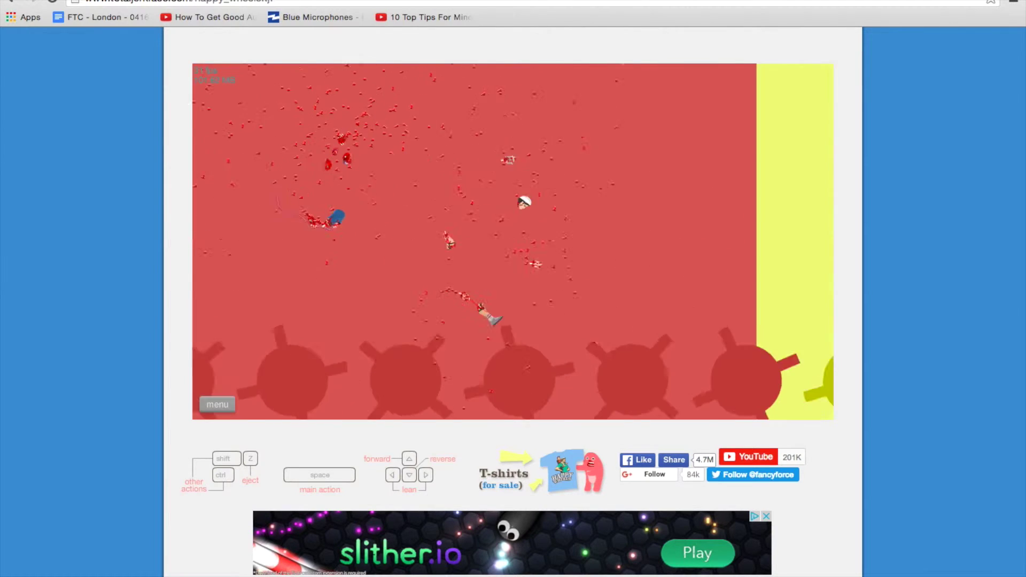
{"action": "key", "text": "Tab"}
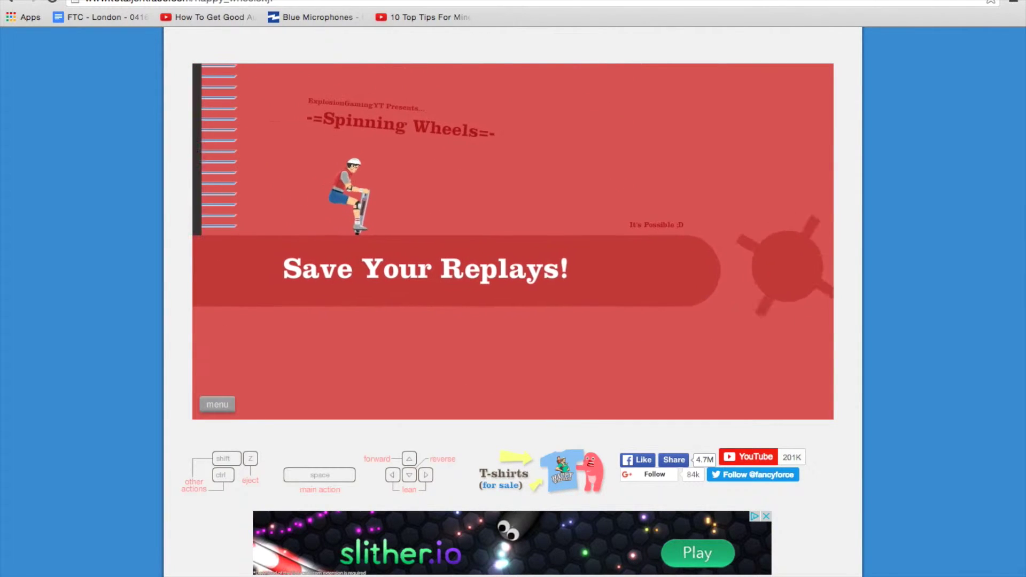
{"action": "key", "text": "Up"}
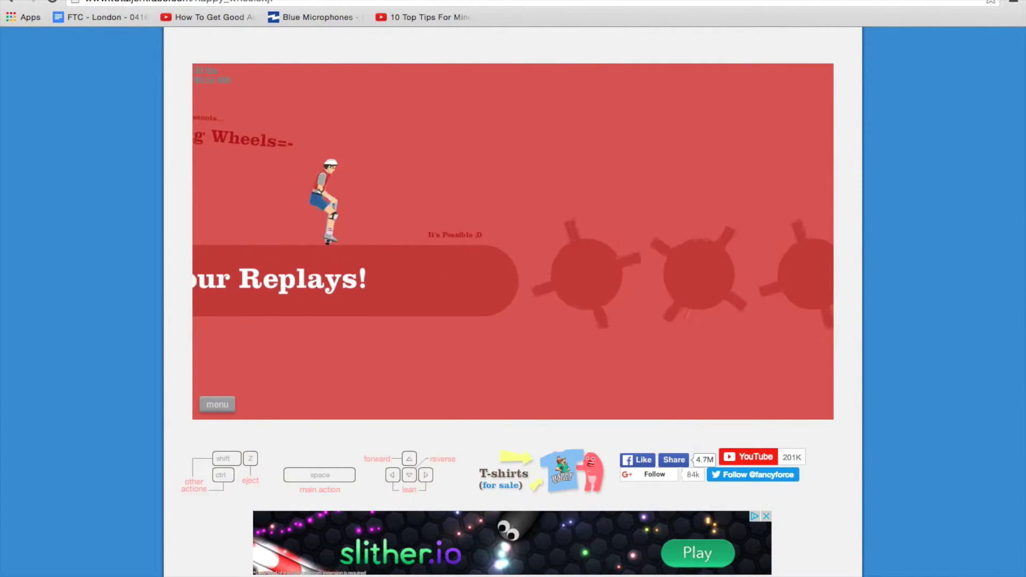
{"action": "key", "text": "space"}
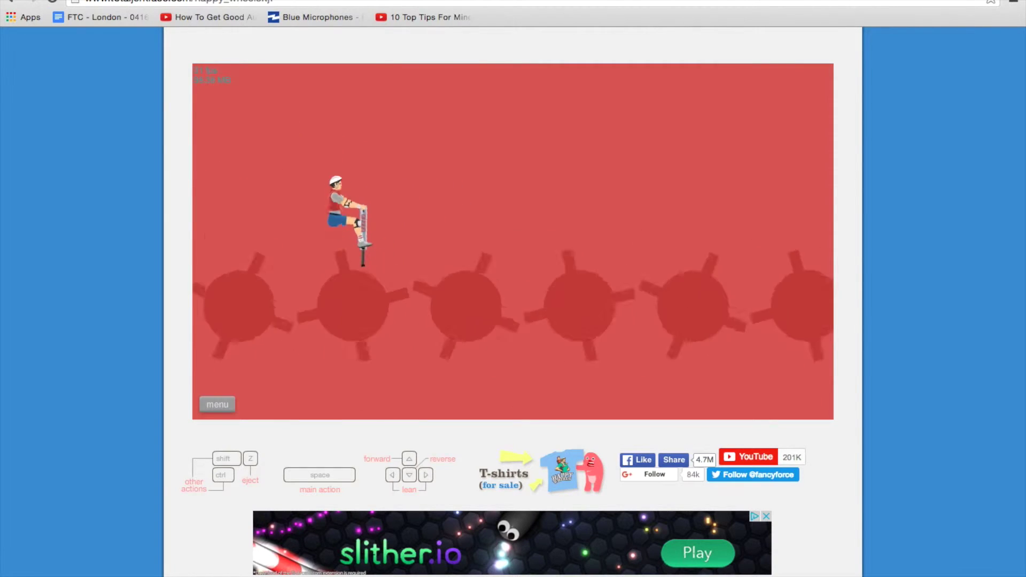
{"action": "key", "text": "space"}
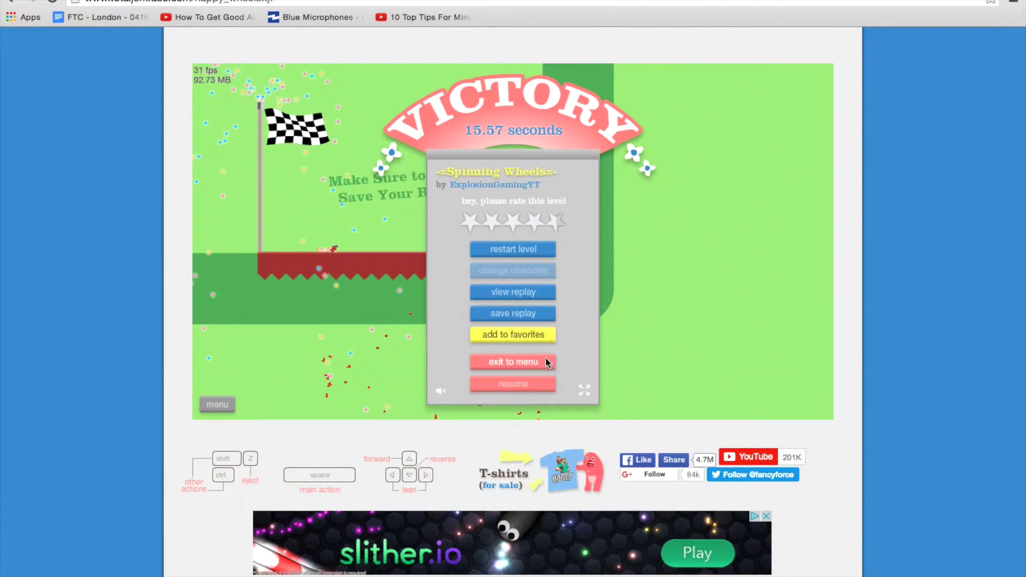
Start Arrow Survival, eject toward the block with Z, and survive for a 22.80 s win
{"action": "left_click", "coordinate": [548, 363]}
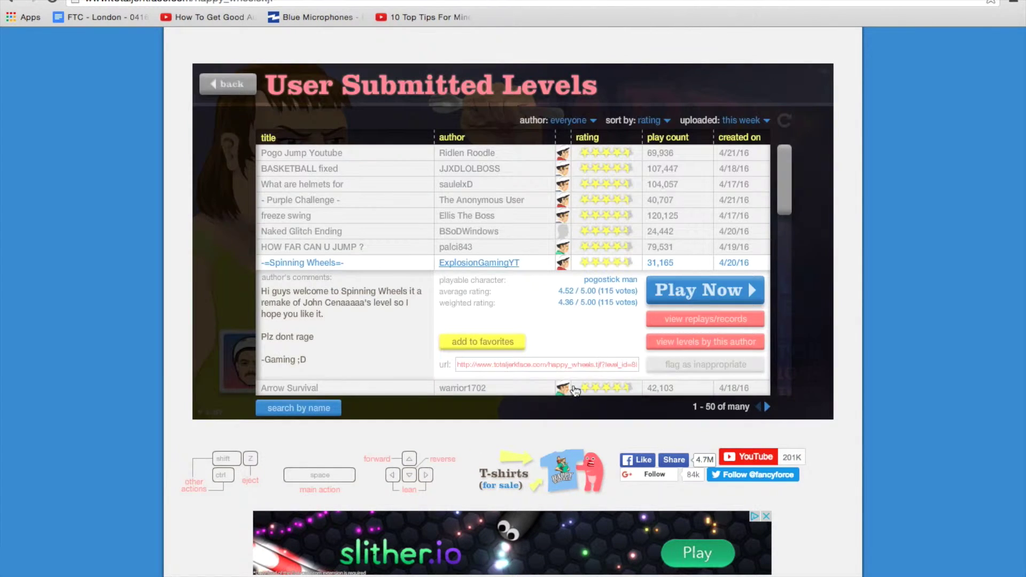
{"action": "left_click", "coordinate": [570, 390]}
{"action": "left_click", "coordinate": [713, 302]}
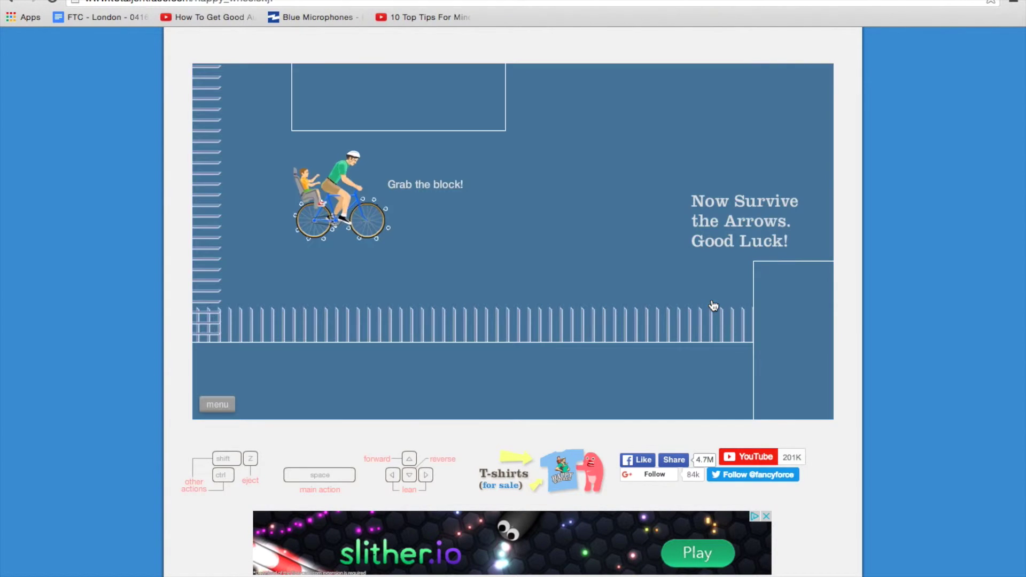
{"action": "key", "text": "z"}
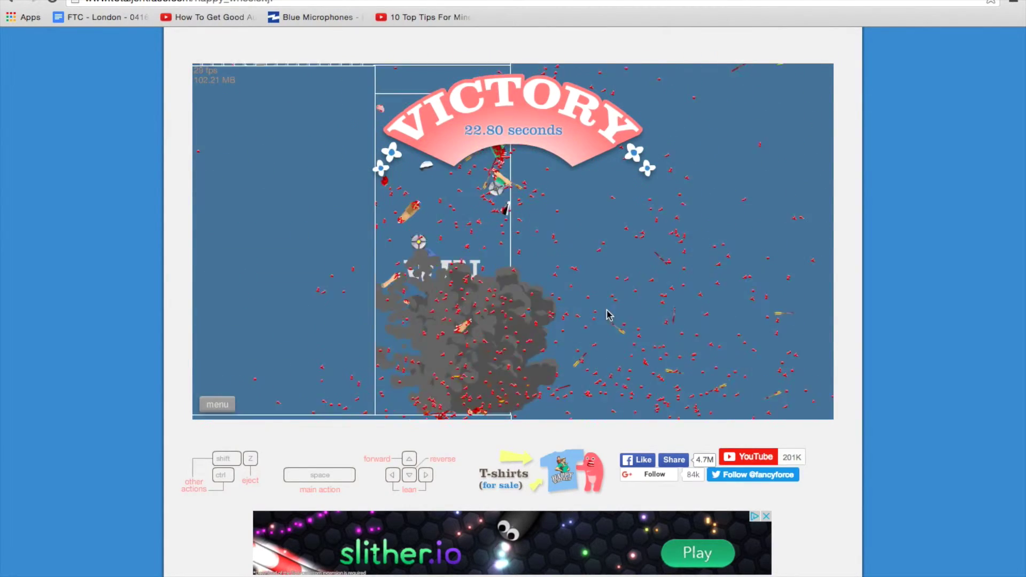
{"action": "left_click", "coordinate": [520, 323]}
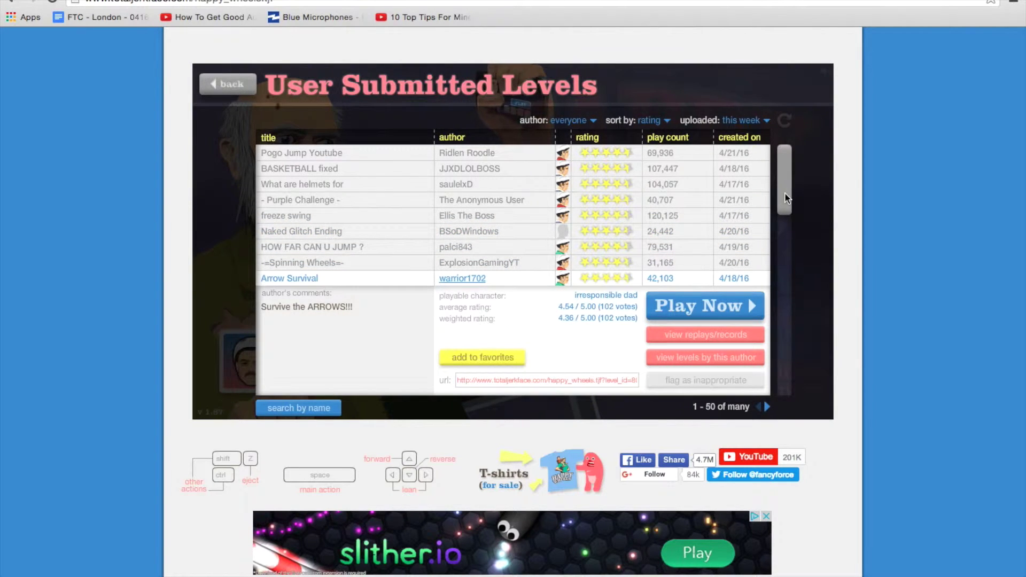
{"action": "left_click_drag", "start_coordinate": [786, 197], "coordinate": [784, 254]}
Play Jet trap to a 27.63 s victory and return to the level list
{"action": "left_click", "coordinate": [560, 183]}
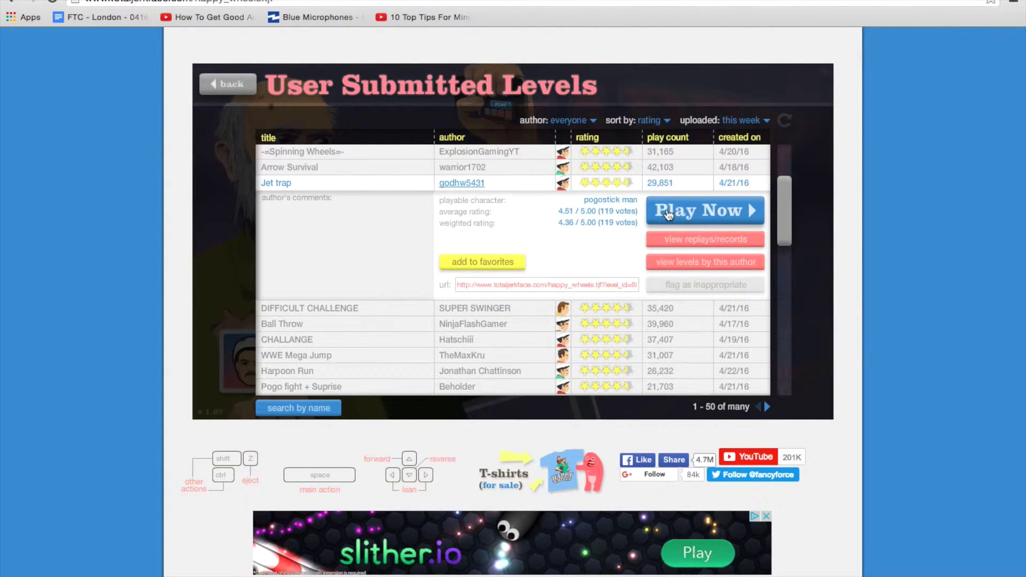
{"action": "left_click", "coordinate": [704, 210]}
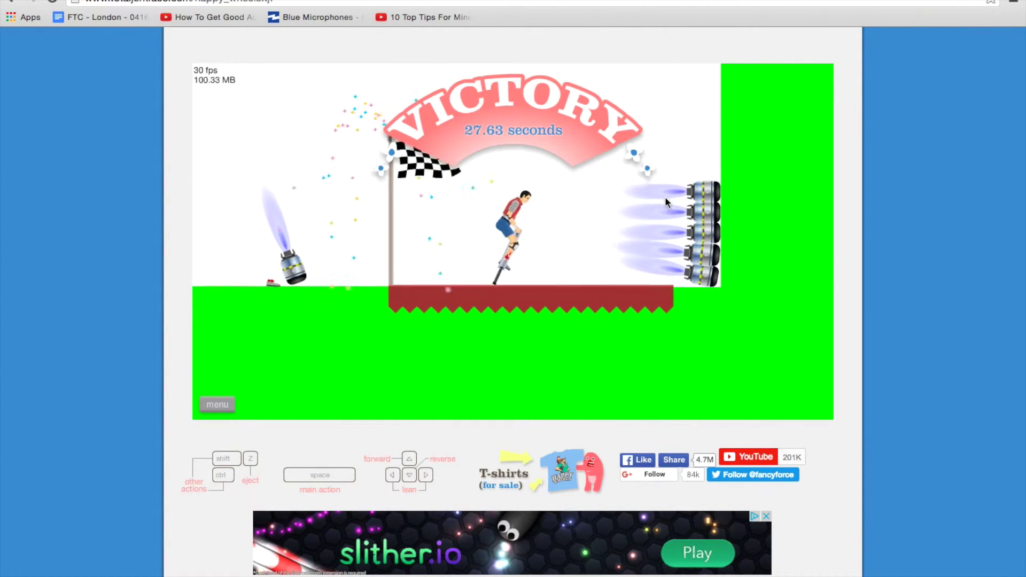
{"action": "left_click", "coordinate": [522, 332]}
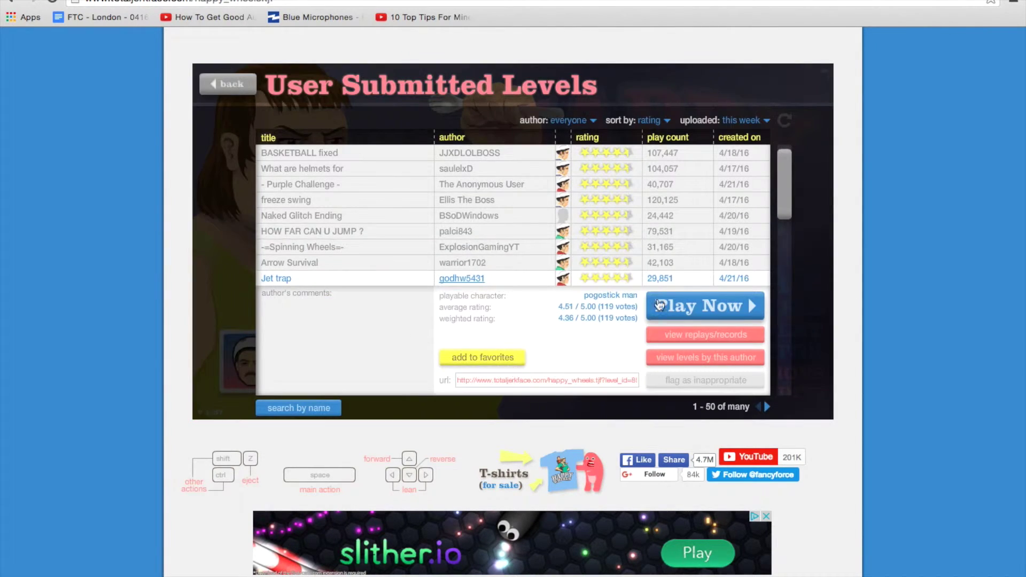
Scroll to DIFFICULT CHALLENGE, start it, and try driving at the wall and ejecting
{"action": "left_click_drag", "start_coordinate": [788, 205], "coordinate": [788, 265]}
{"action": "left_click", "coordinate": [481, 150]}
{"action": "scroll", "coordinate": [763, 249], "scroll_direction": "up", "scroll_amount": 3}
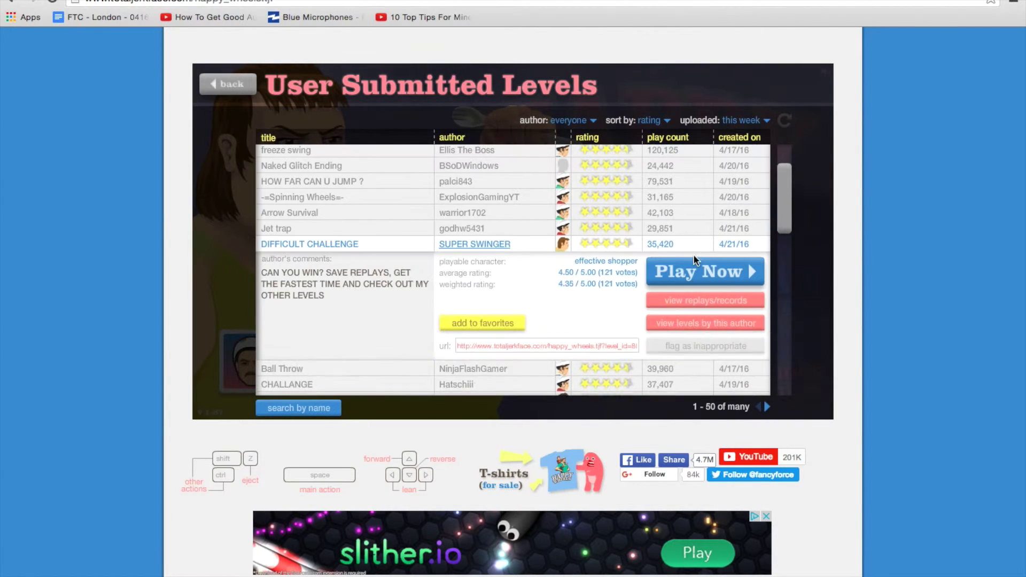
{"action": "left_click", "coordinate": [718, 270]}
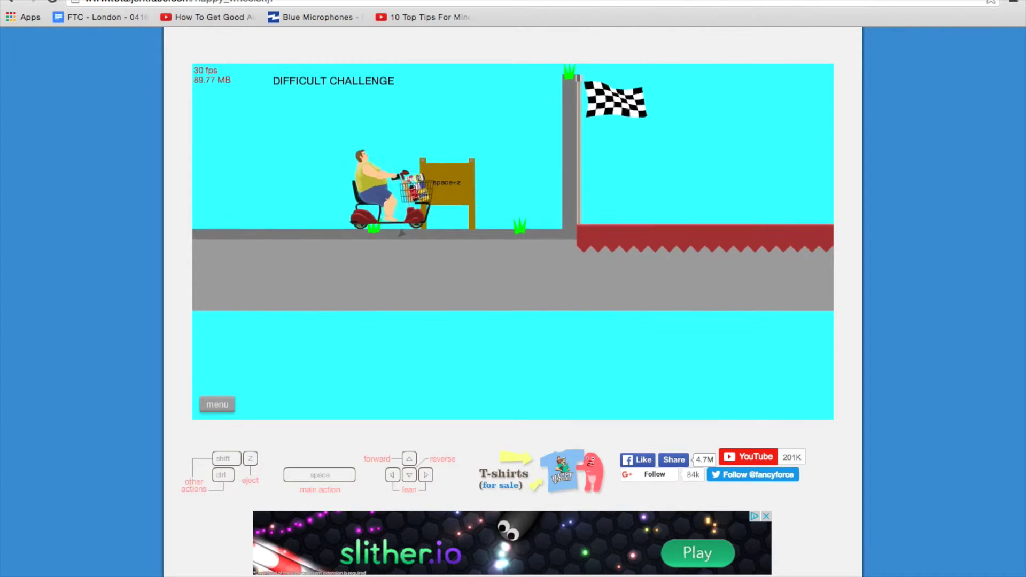
{"action": "key", "text": "Up"}
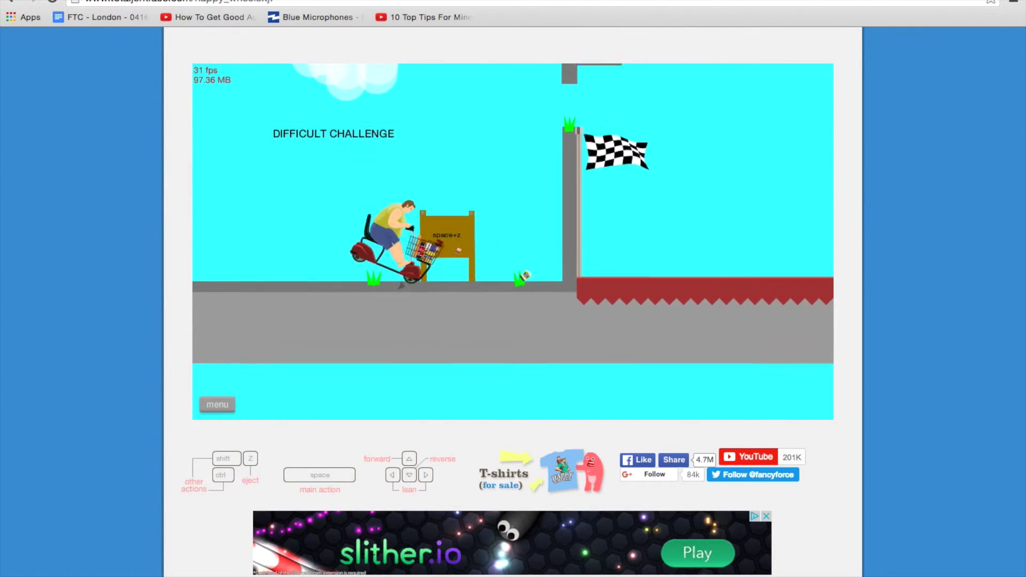
{"action": "key", "text": "Tab"}
{"action": "key", "text": "Up"}
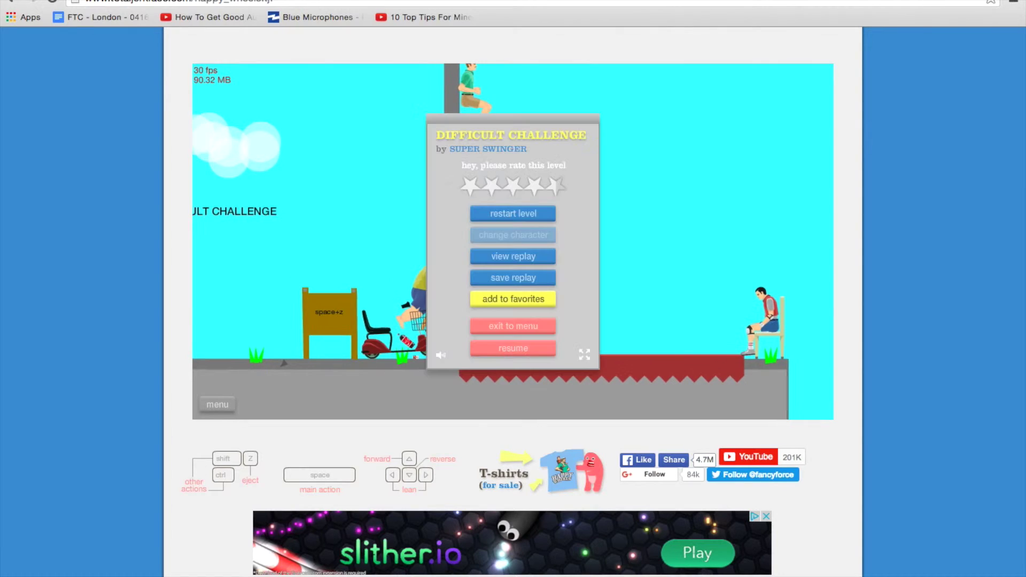
{"action": "key", "text": "Tab"}
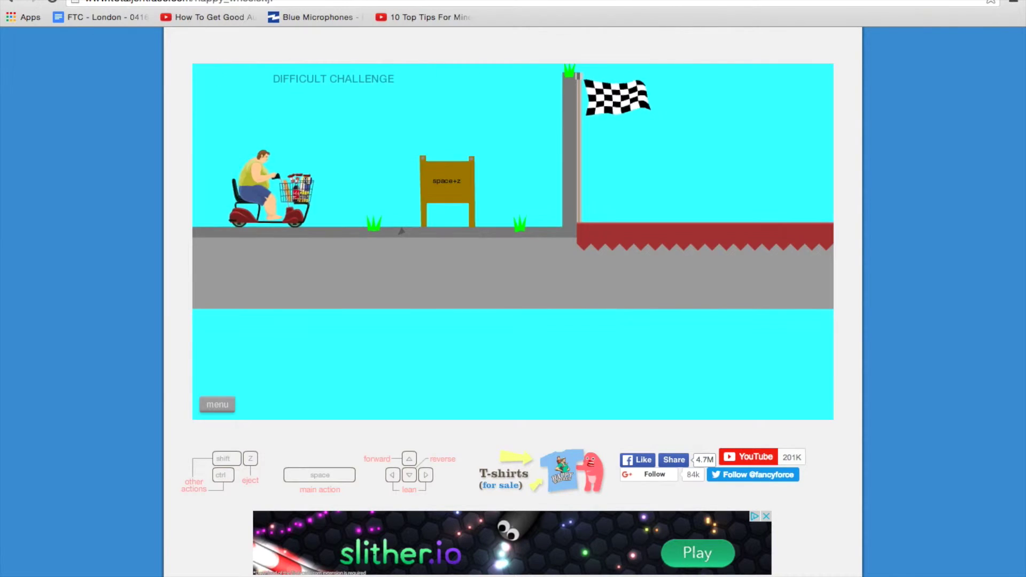
{"action": "key", "text": "Up"}
{"action": "key", "text": "z"}
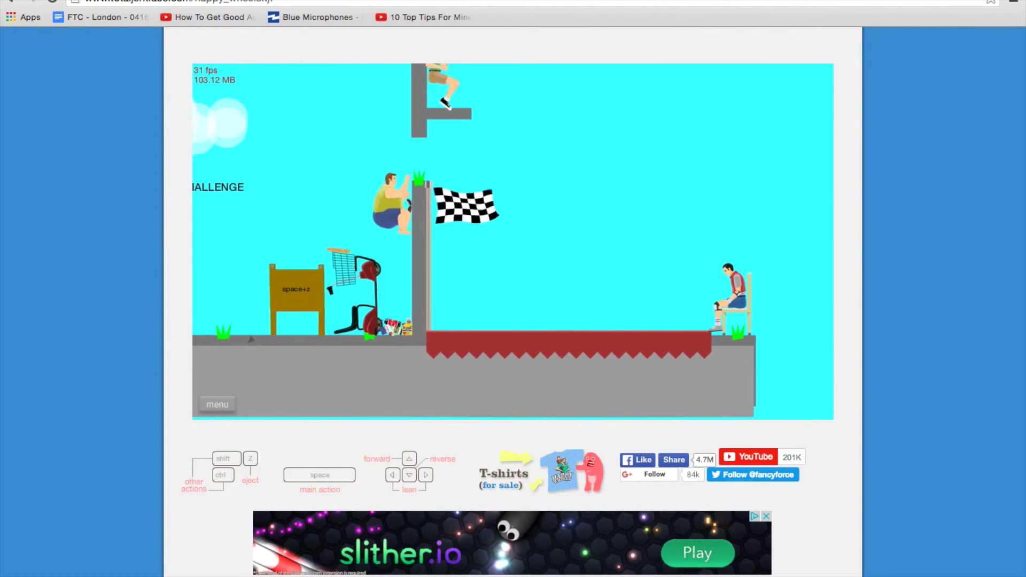
{"action": "key", "text": "Up"}
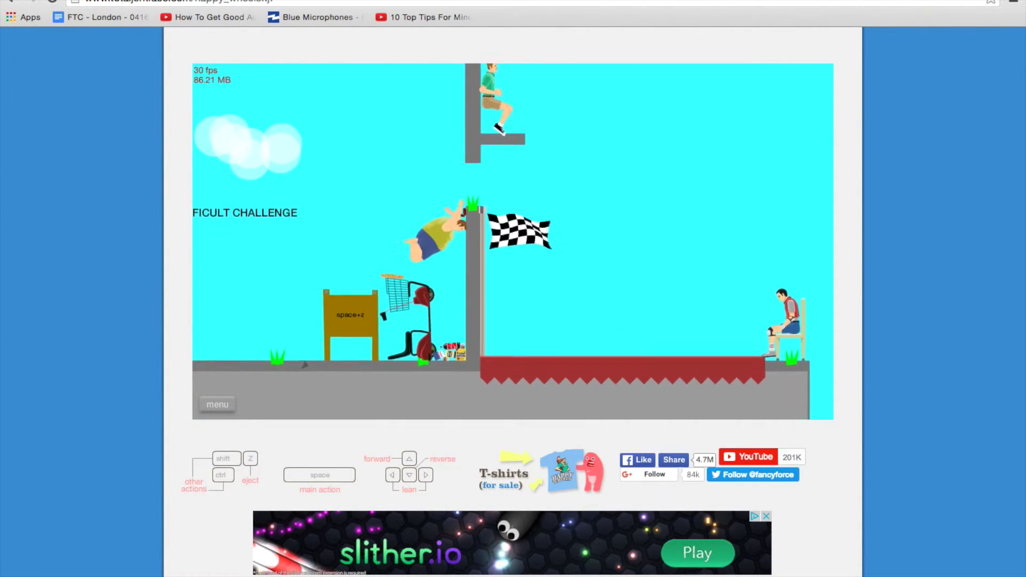
Retry the Z-eject jump several times, restarting with Escape and Enter after each miss
{"action": "key", "text": "Escape"}
{"action": "key", "text": "Return"}
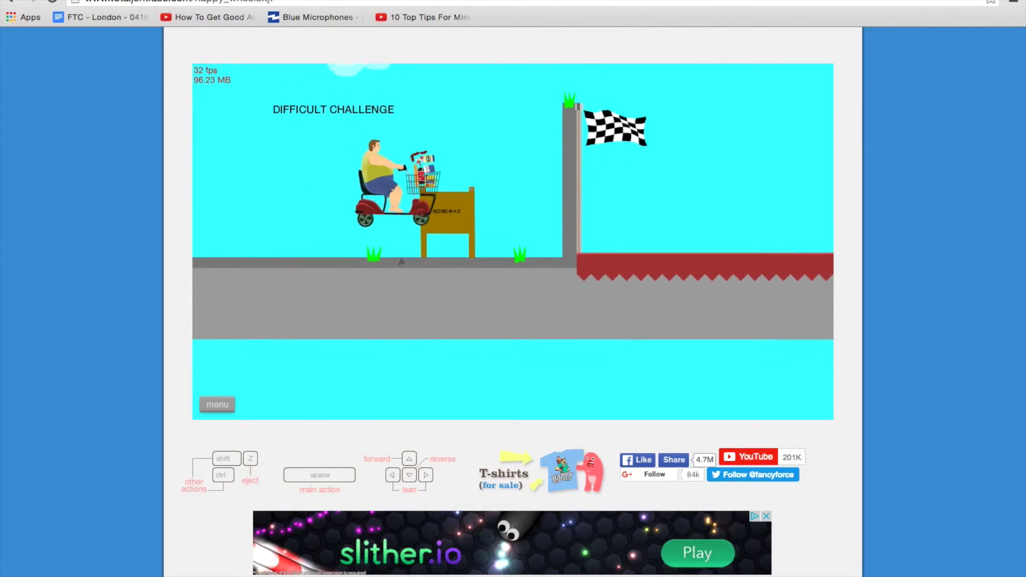
{"action": "key", "text": "space+z"}
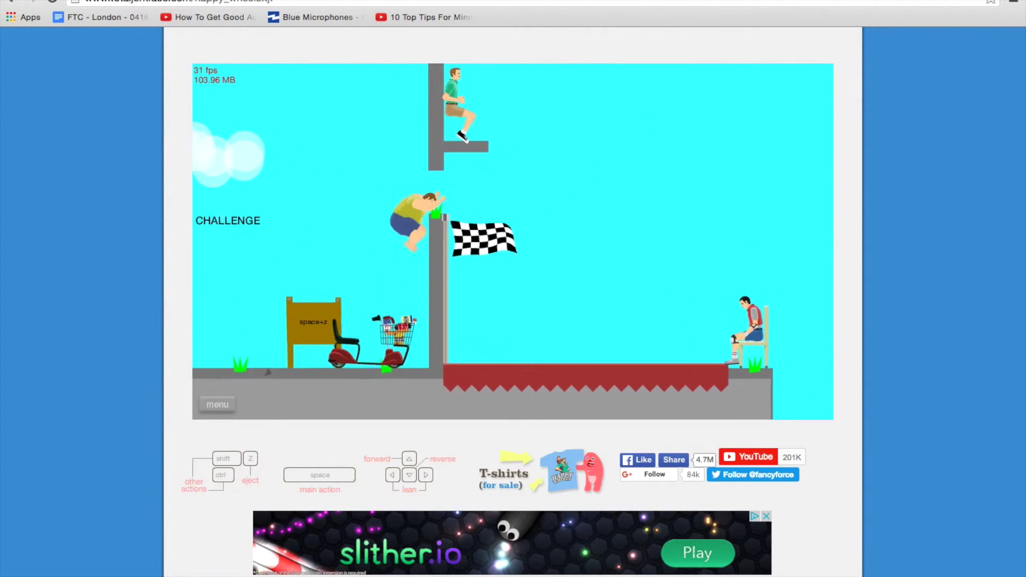
{"action": "key", "text": "Escape"}
{"action": "key", "text": "Return"}
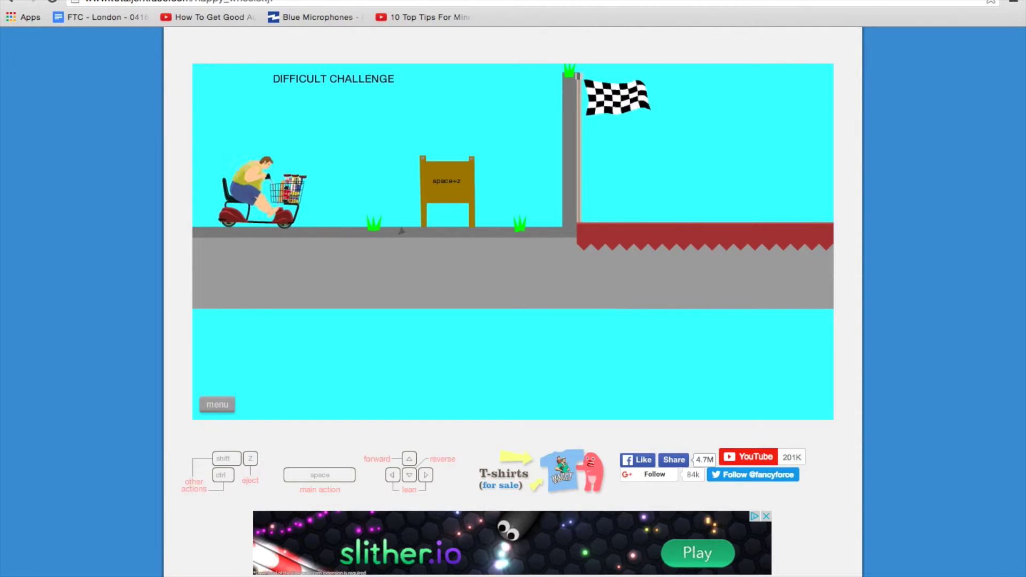
{"action": "key", "text": "Up"}
{"action": "key", "text": "space+z"}
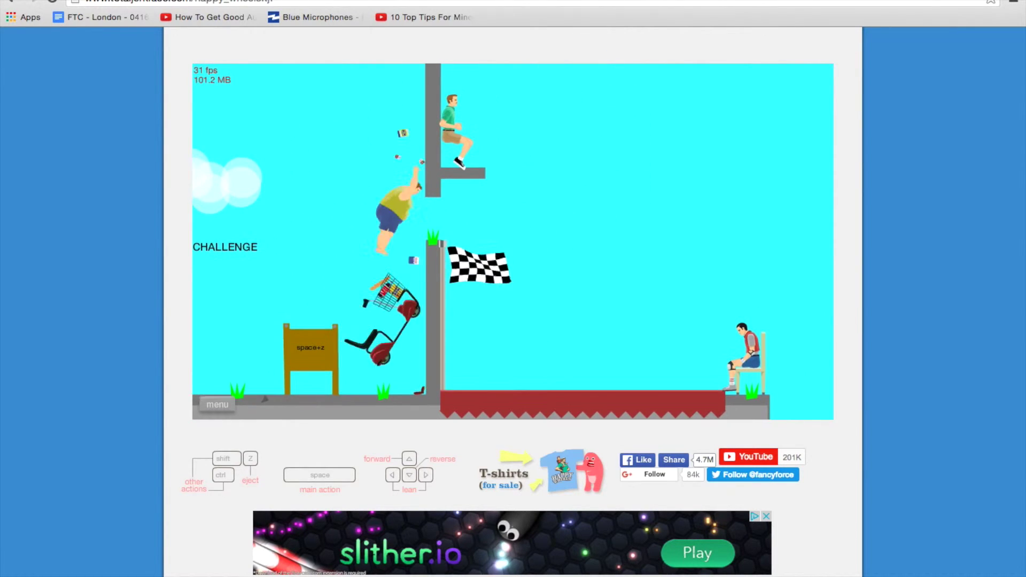
{"action": "key", "text": "Escape"}
{"action": "key", "text": "Return"}
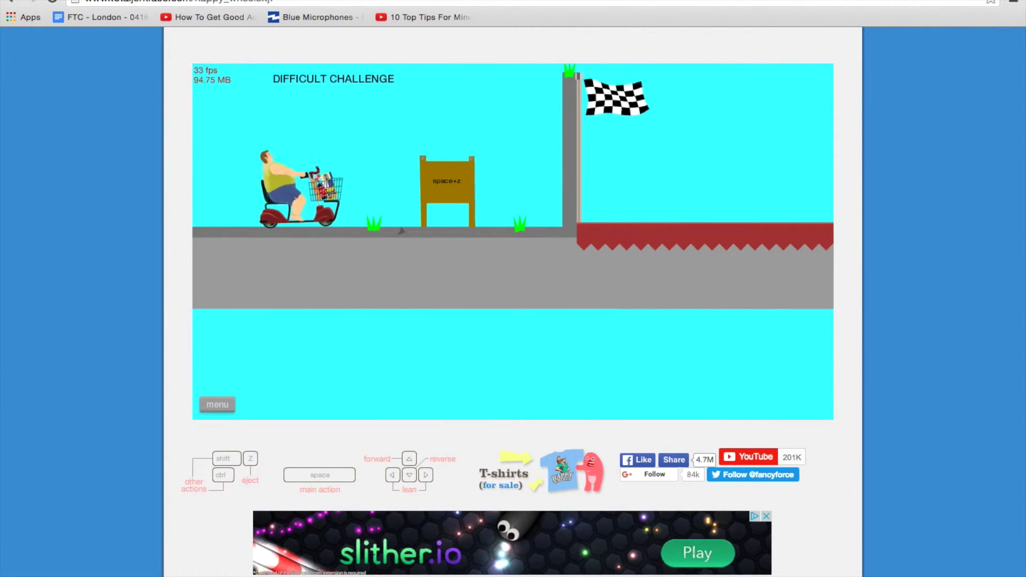
{"action": "key", "text": "Up"}
{"action": "key", "text": "space+z"}
Eject at the sign until the rider clears the wall for a 2.73 s win, then exit
{"action": "key", "text": "Escape"}
{"action": "key", "text": "Return"}
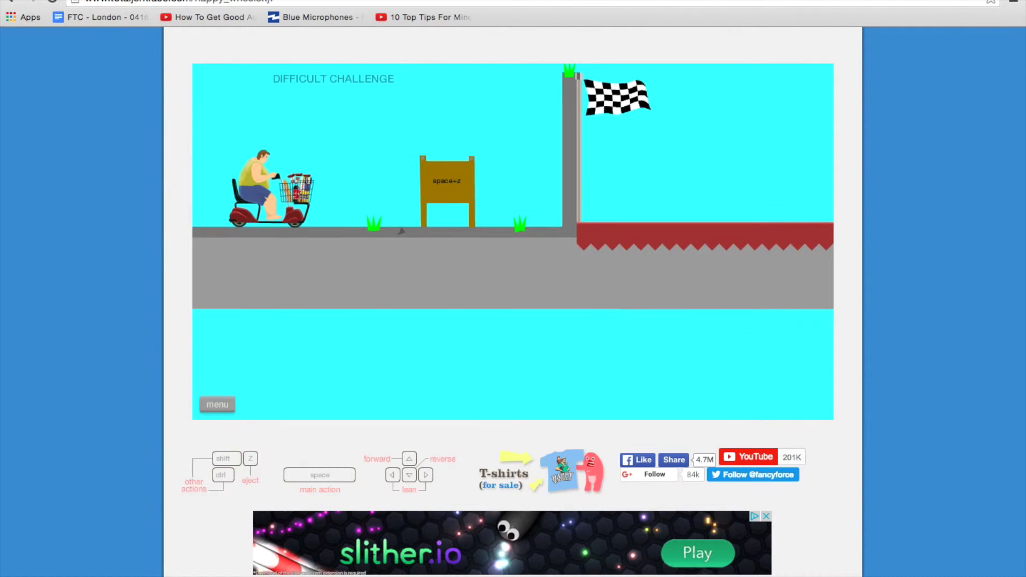
{"action": "key", "text": "Up"}
{"action": "key", "text": "space+z"}
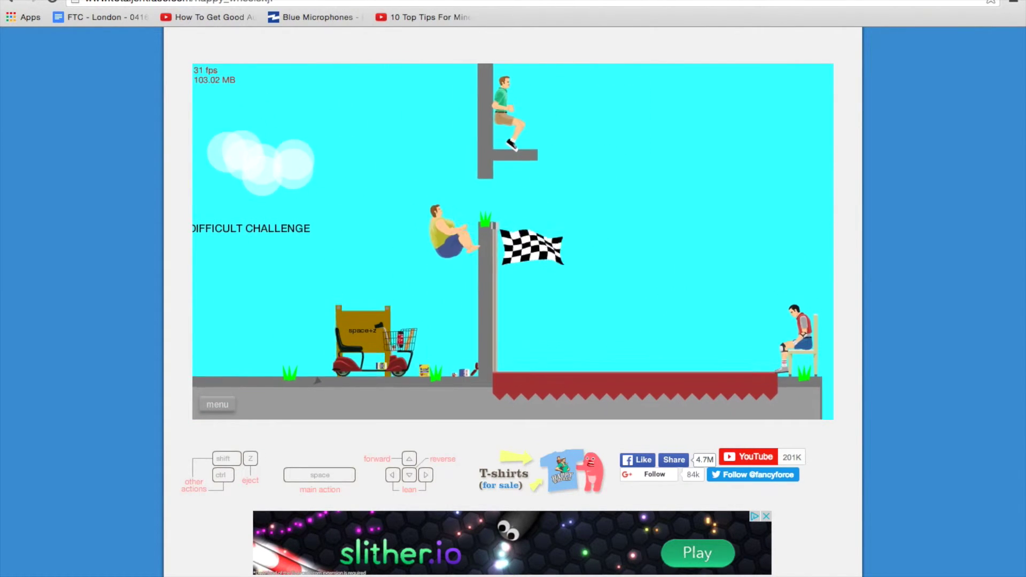
{"action": "key", "text": "Escape"}
{"action": "key", "text": "Return"}
{"action": "key", "text": "Up"}
{"action": "key", "text": "space+z"}
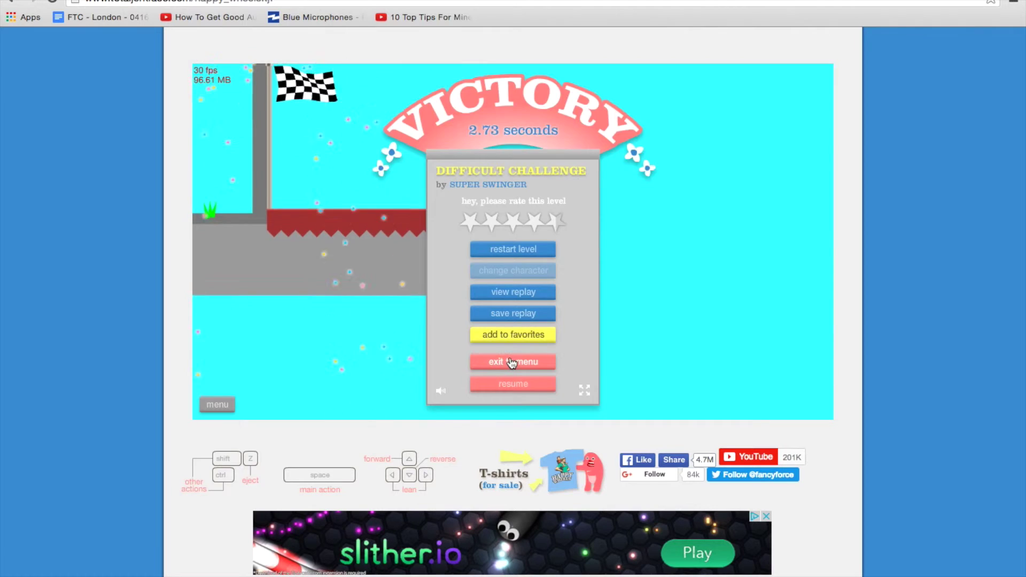
{"action": "left_click", "coordinate": [513, 363]}
{"action": "left_click_drag", "start_coordinate": [788, 210], "coordinate": [786, 231]}
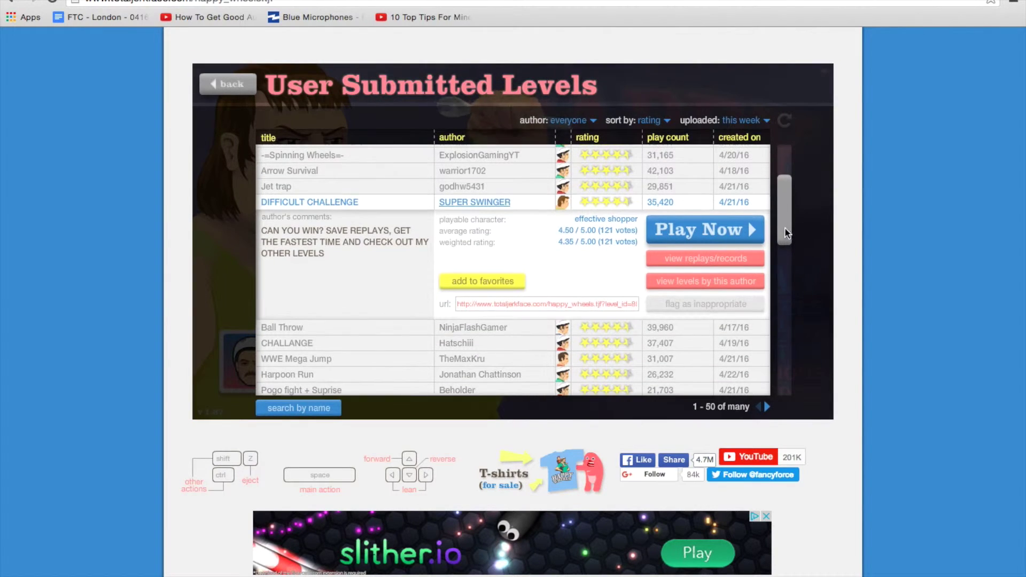
Start Ball Throw and throw four balls at the slots on a first attempt
{"action": "left_click", "coordinate": [672, 329]}
{"action": "left_click", "coordinate": [705, 306]}
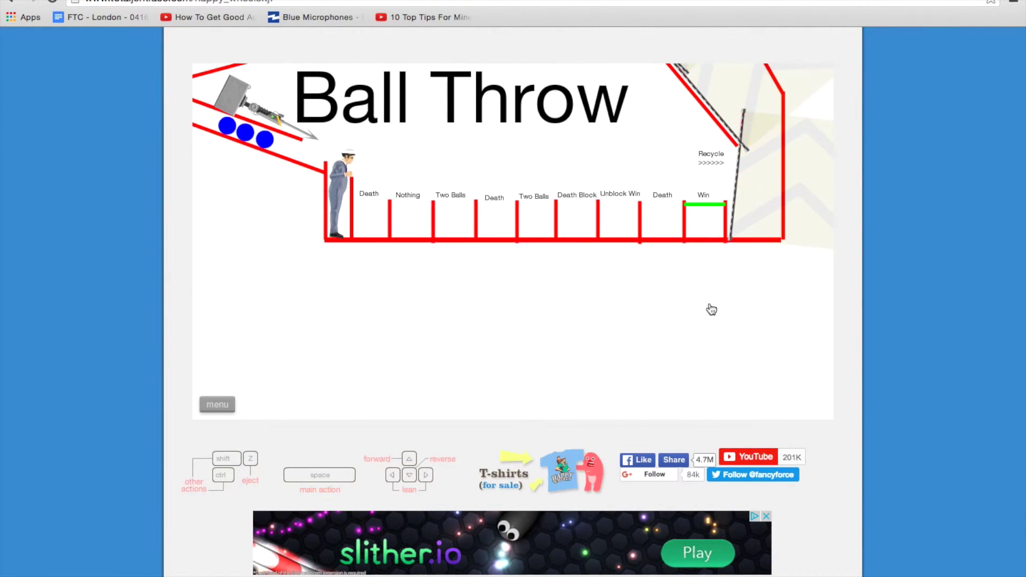
{"action": "key", "text": "space"}
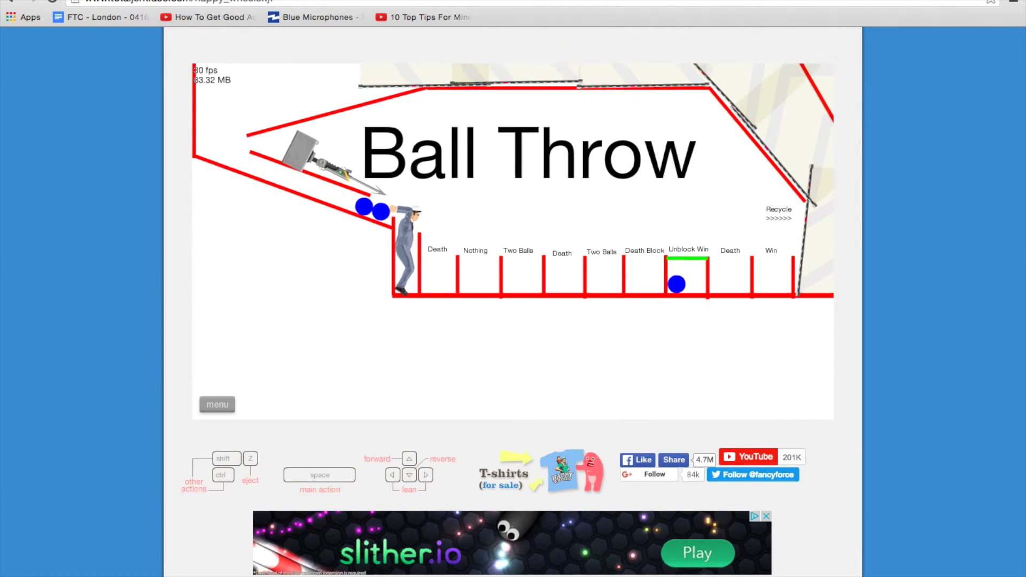
{"action": "key", "text": "space"}
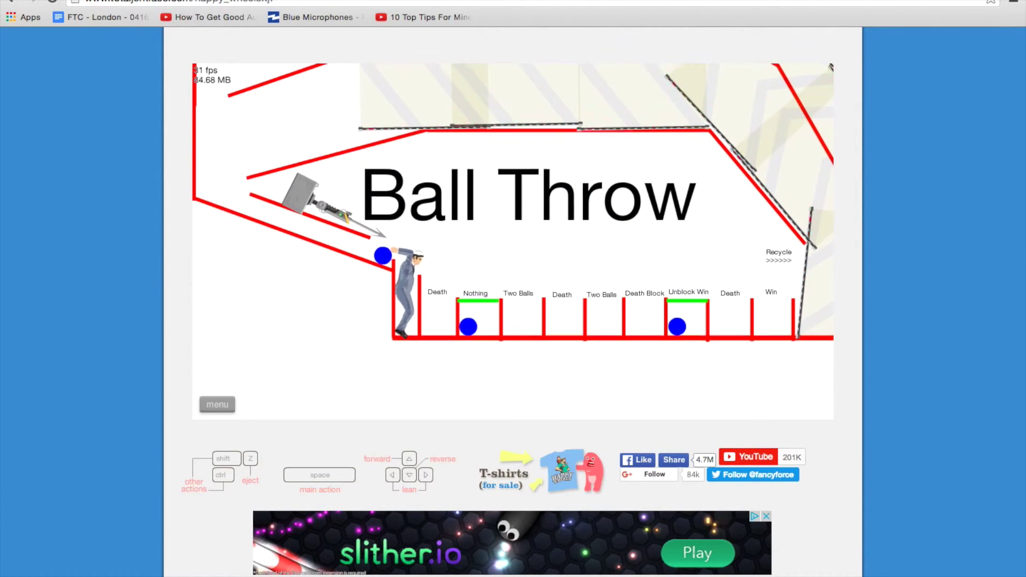
{"action": "key", "text": "space"}
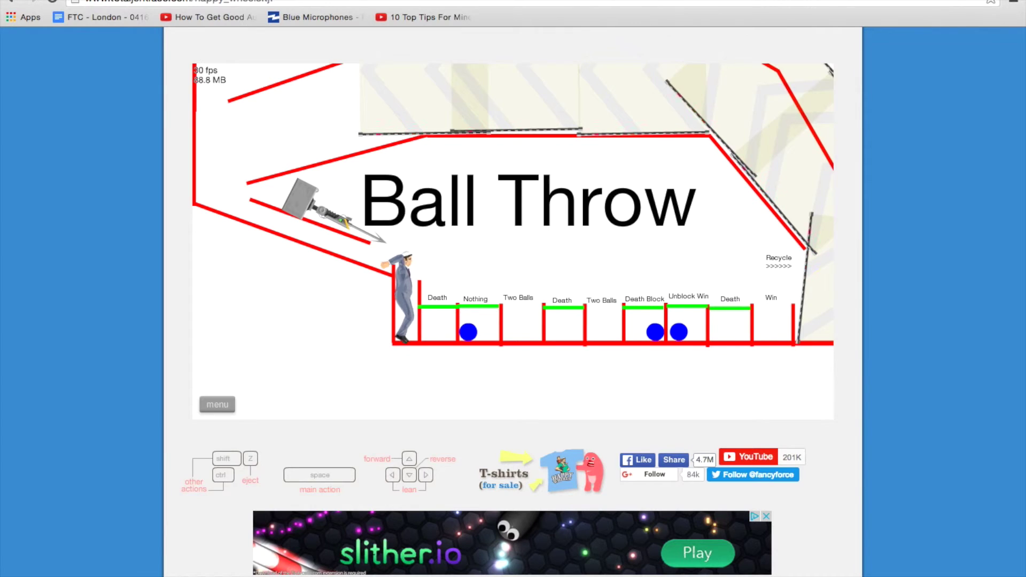
{"action": "key", "text": "space"}
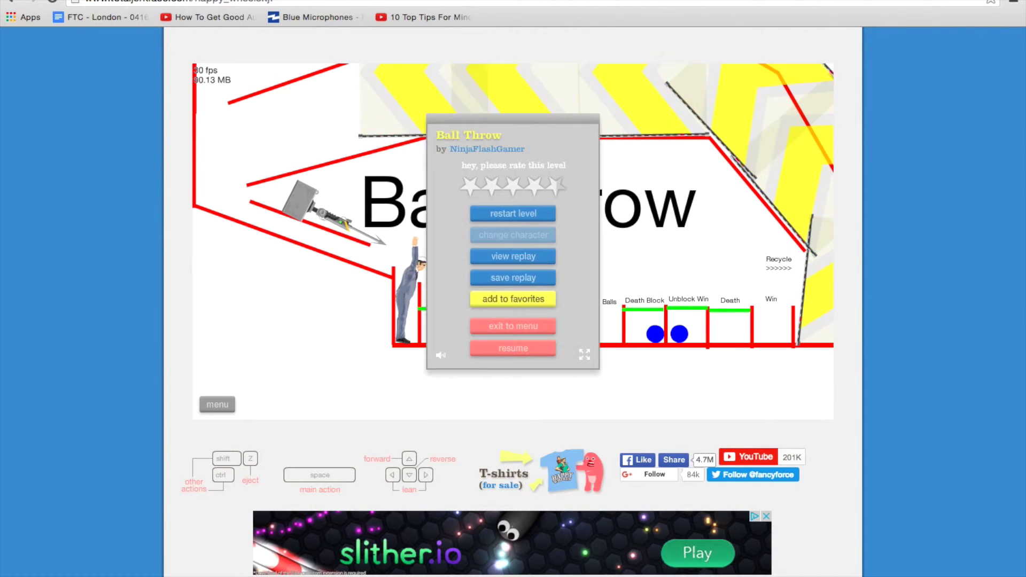
Restart, hit the Two Balls and Unblock Win slots, and win in 21.53 seconds
{"action": "key", "text": "Escape"}
{"action": "key", "text": "Escape"}
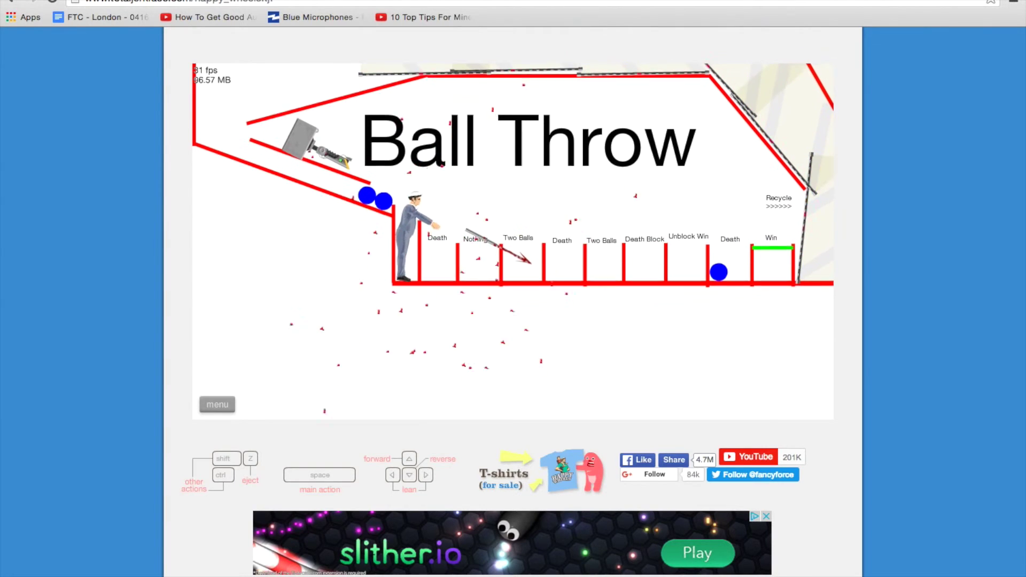
{"action": "key", "text": "Escape"}
{"action": "key", "text": "Escape"}
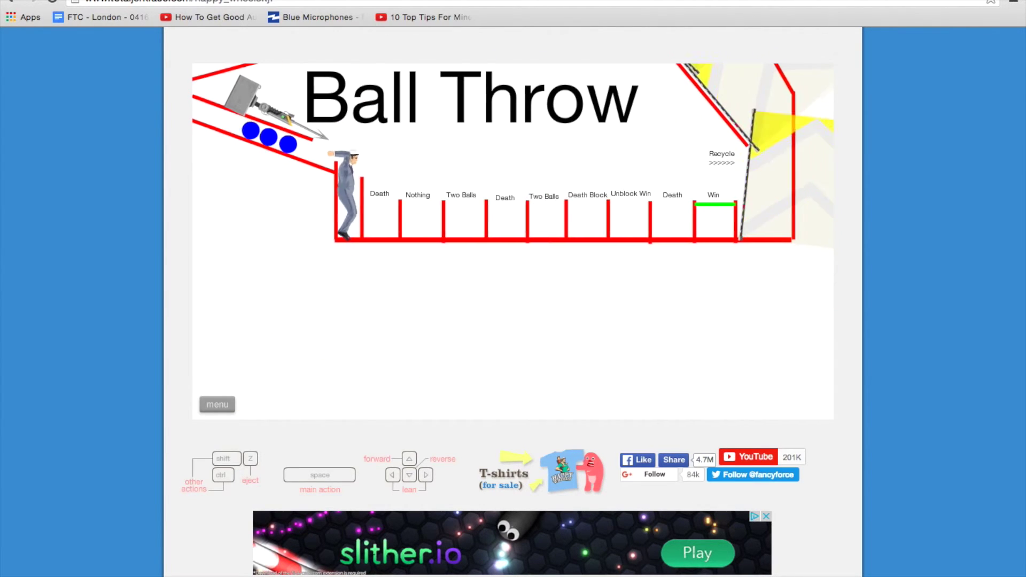
{"action": "key", "text": "space"}
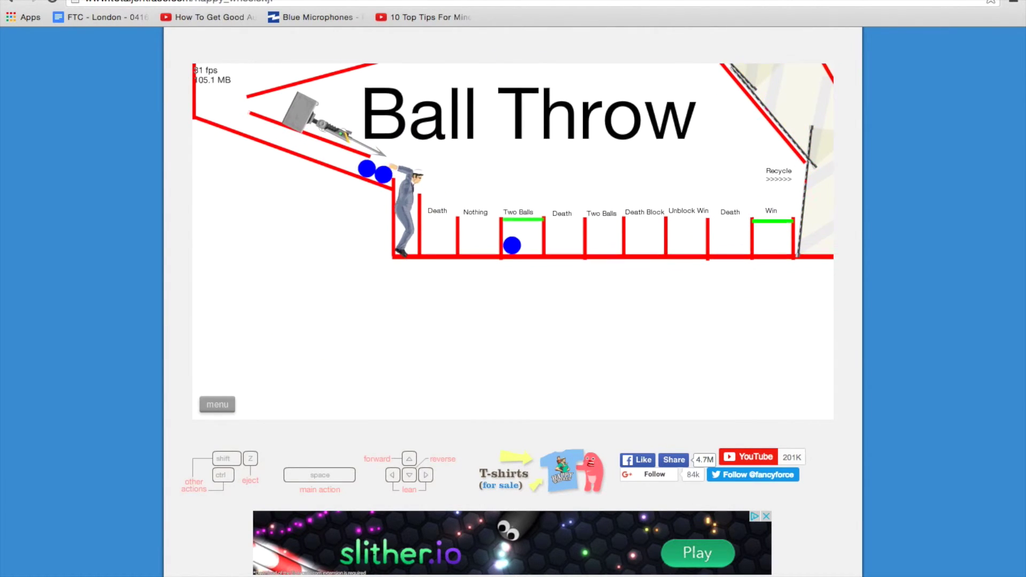
{"action": "key", "text": "space"}
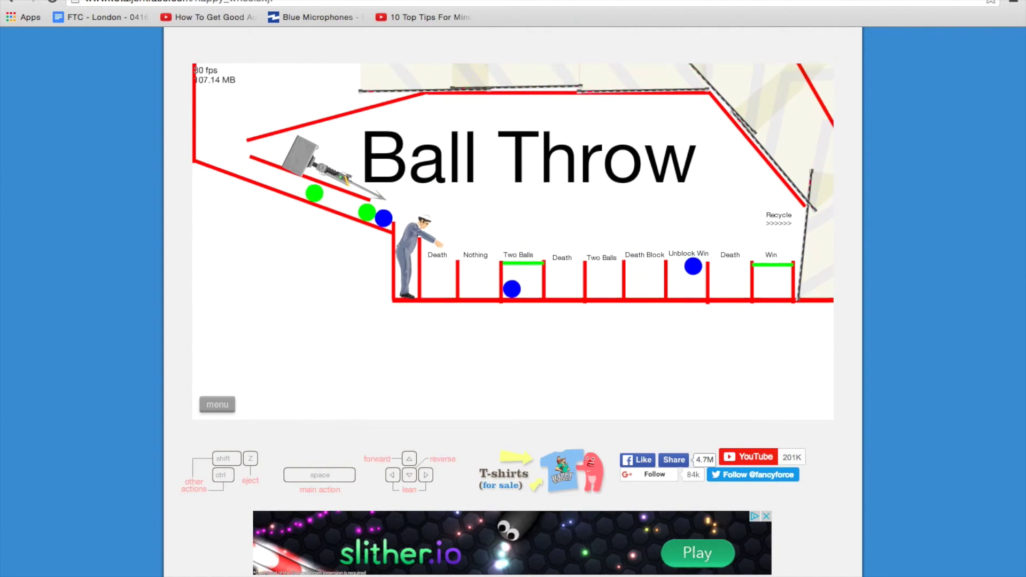
{"action": "key", "text": "space"}
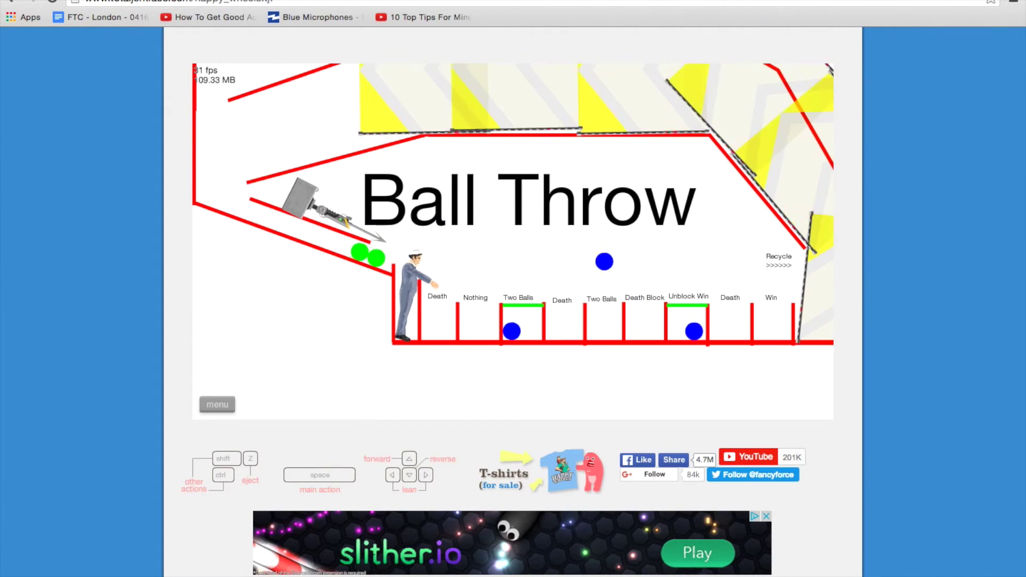
{"action": "key", "text": "space"}
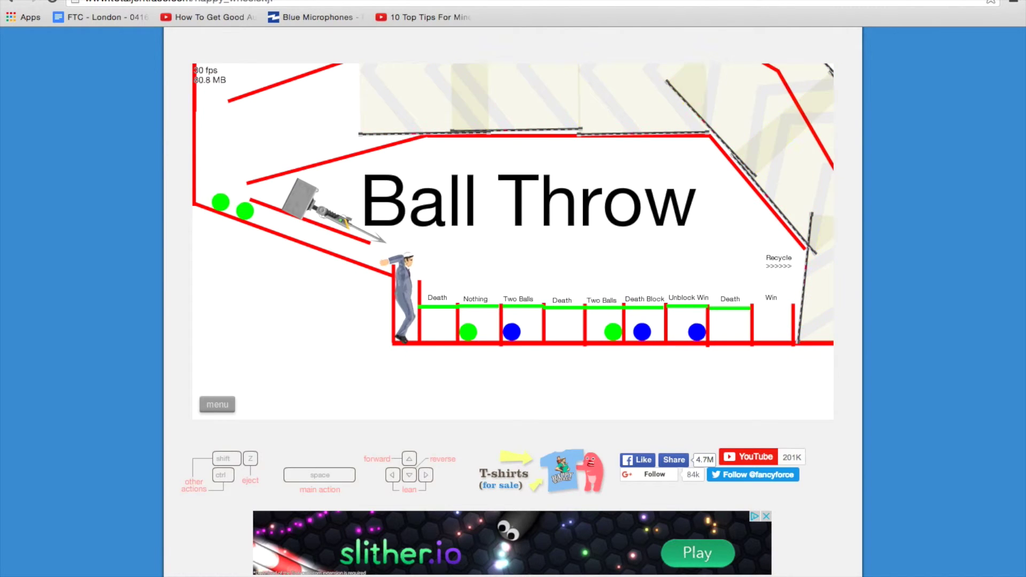
{"action": "key", "text": "space"}
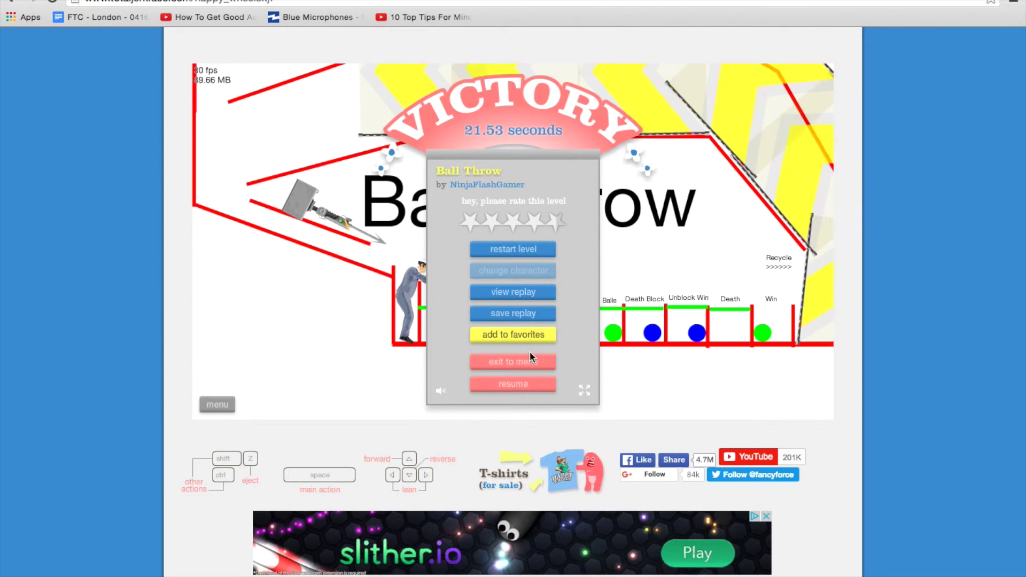
{"action": "left_click", "coordinate": [529, 363]}
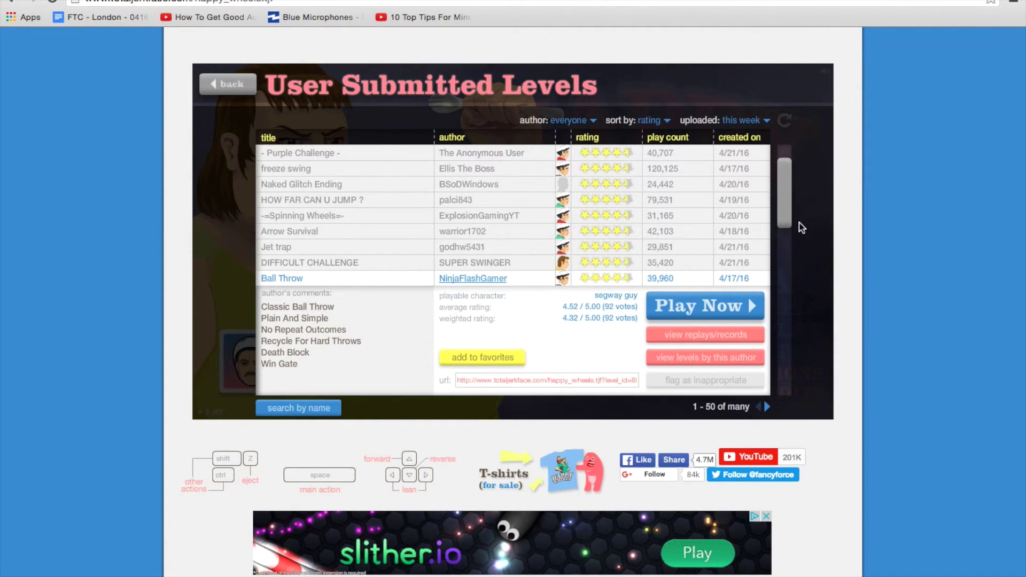
{"action": "scroll", "coordinate": [785, 208], "scroll_direction": "down", "scroll_amount": 4}
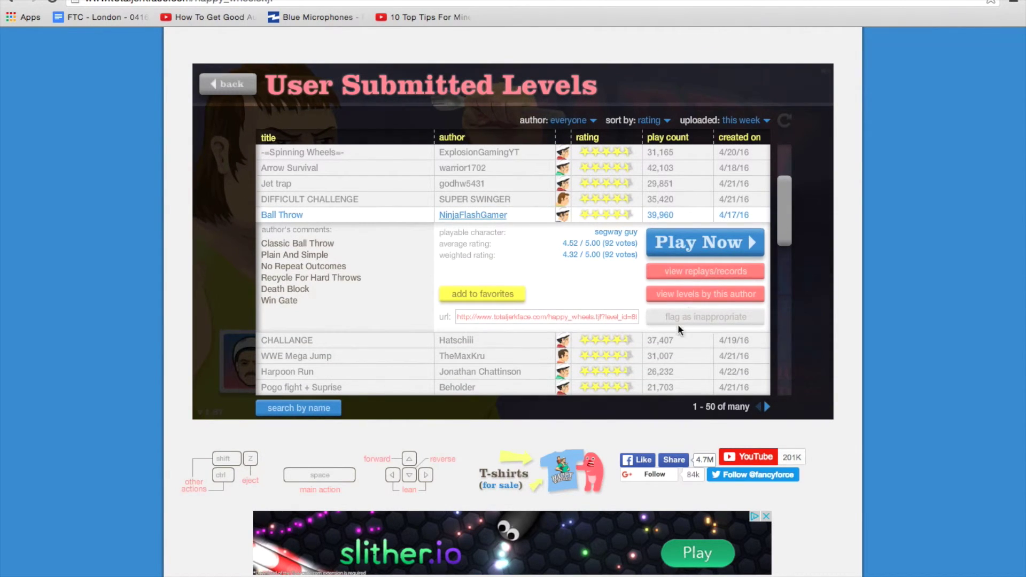
Launch the pogo-stick rider across CHALLANGE, restarting once, to win in 2.50 seconds
{"action": "left_click", "coordinate": [667, 340]}
{"action": "left_click", "coordinate": [708, 313]}
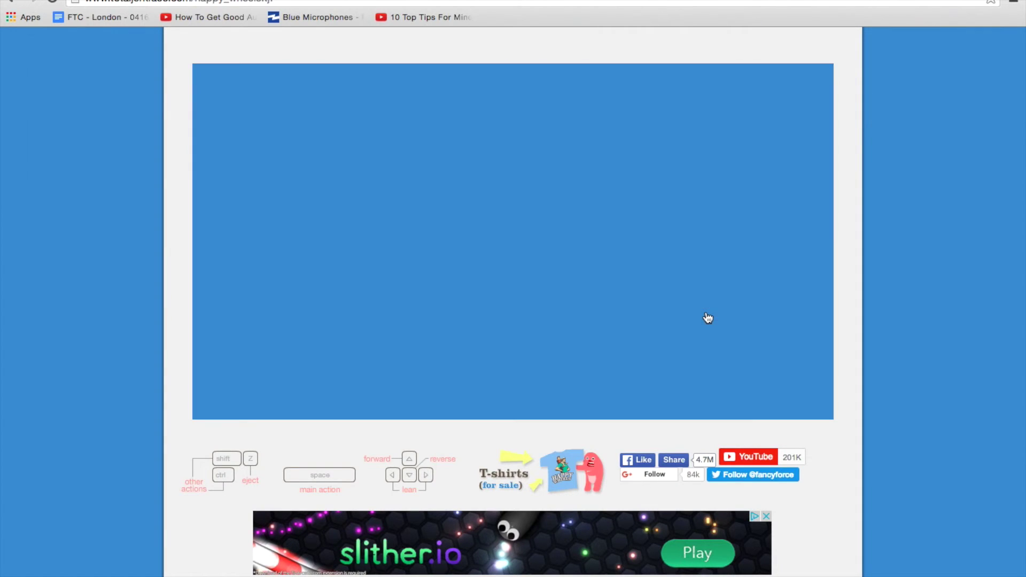
{"action": "key", "text": "space"}
{"action": "key", "text": "Right"}
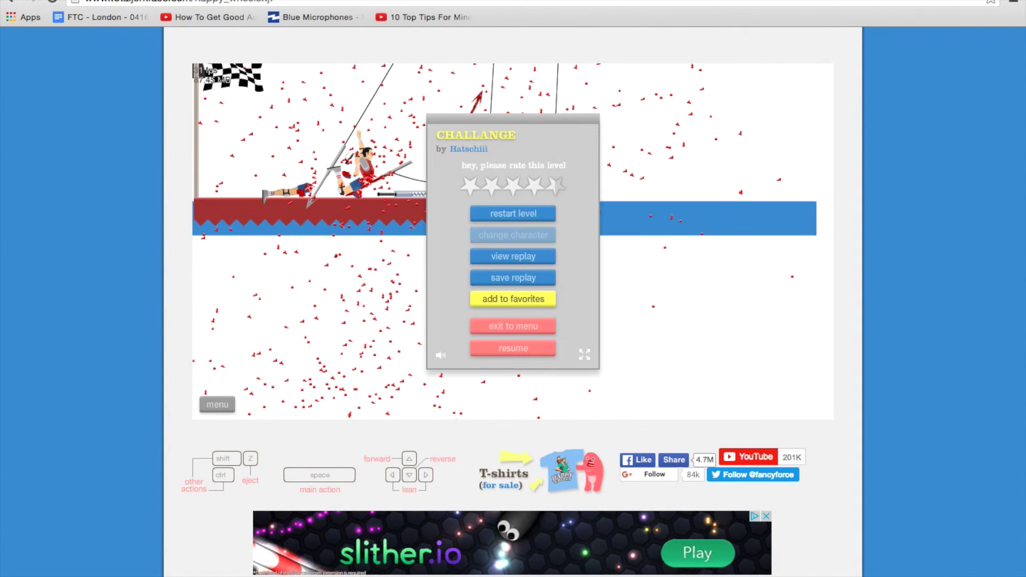
{"action": "key", "text": "Tab"}
{"action": "key", "text": "space"}
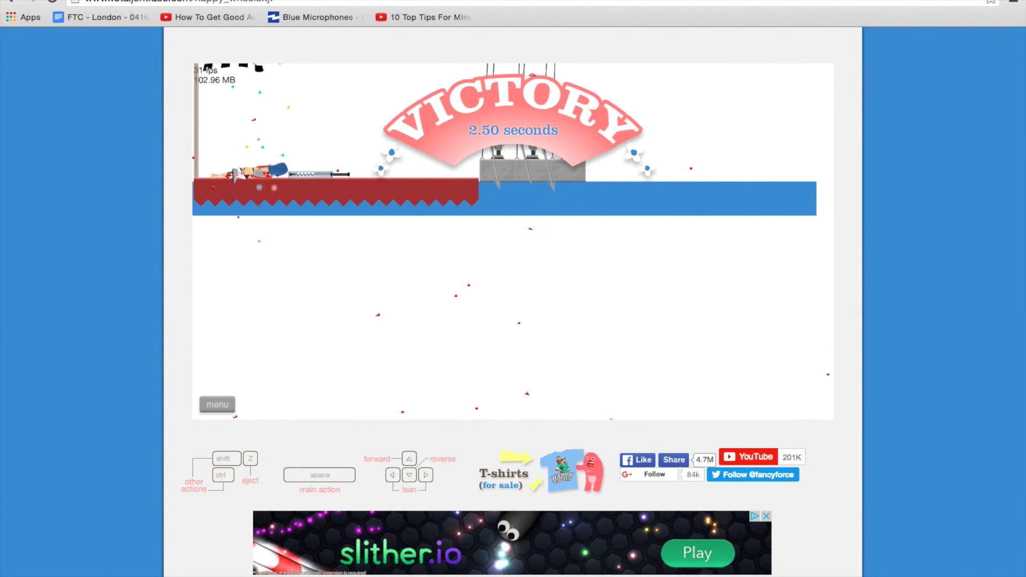
Start WWE Mega Jump, restart twice, and leap off the cliff to win in 5.63 seconds
{"action": "left_click", "coordinate": [513, 324]}
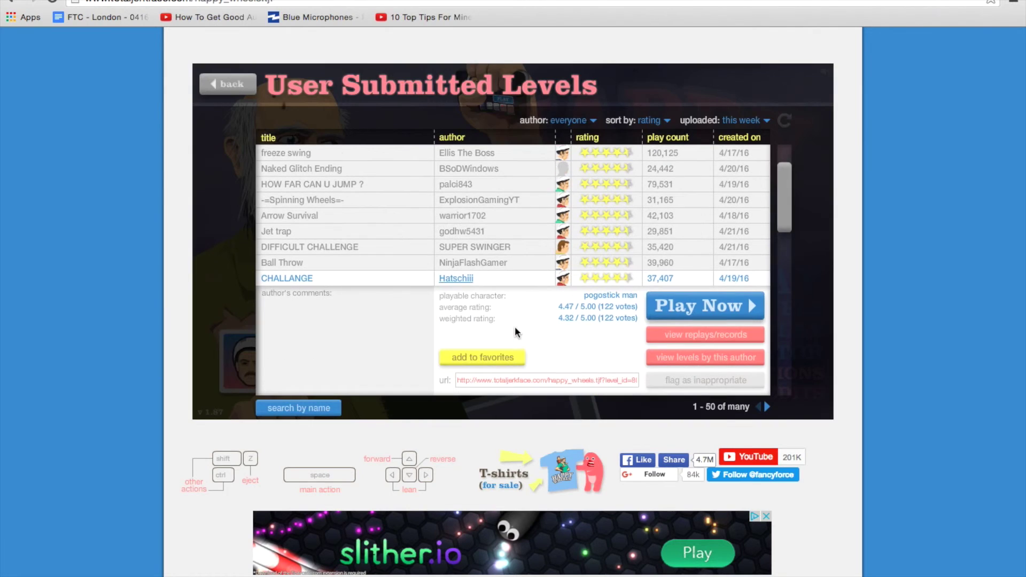
{"action": "scroll", "coordinate": [796, 235], "scroll_direction": "down", "scroll_amount": 2}
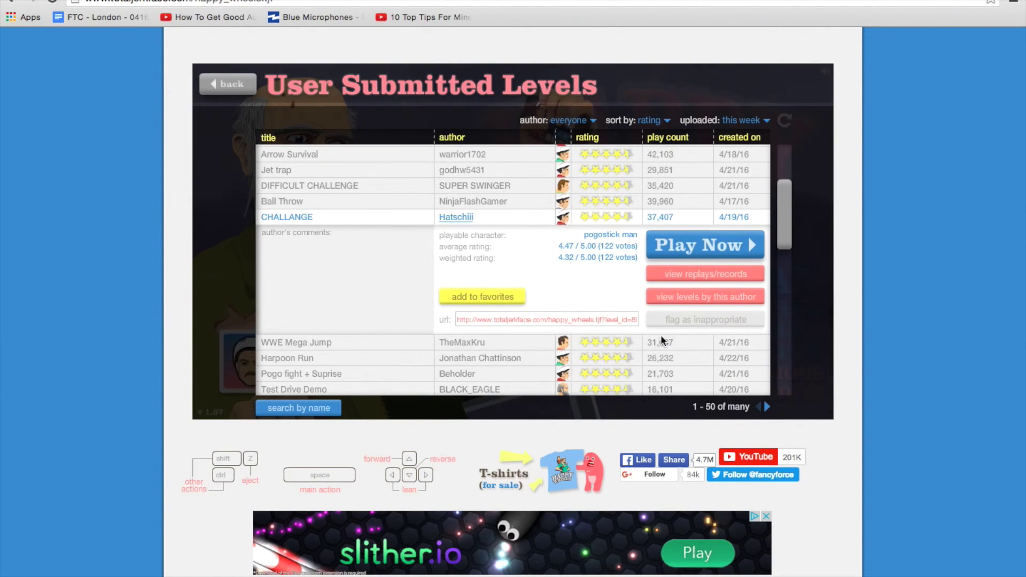
{"action": "left_click", "coordinate": [659, 344]}
{"action": "left_click", "coordinate": [678, 305]}
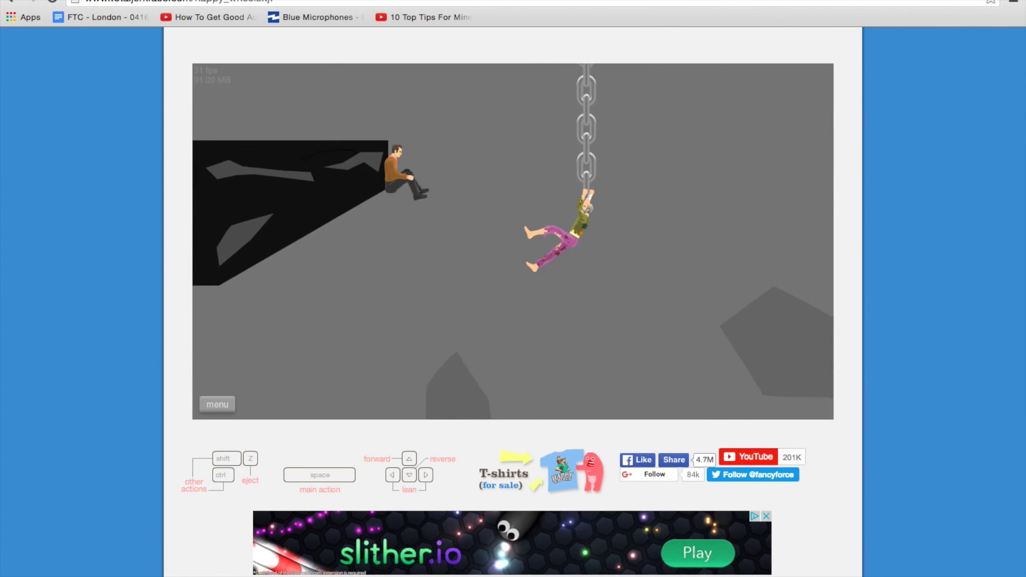
{"action": "key", "text": "Tab"}
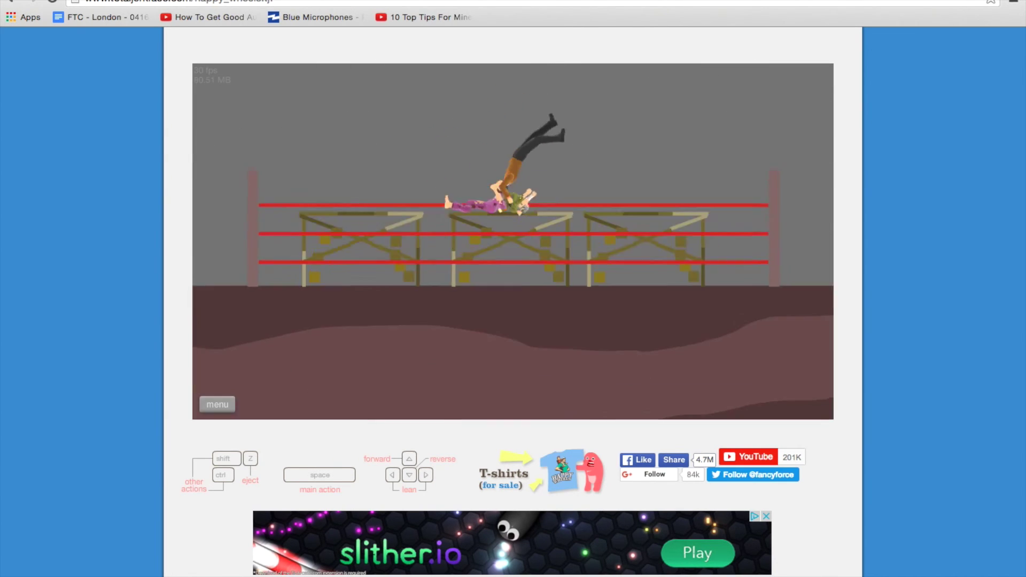
{"action": "key", "text": "Tab"}
{"action": "key", "text": "space"}
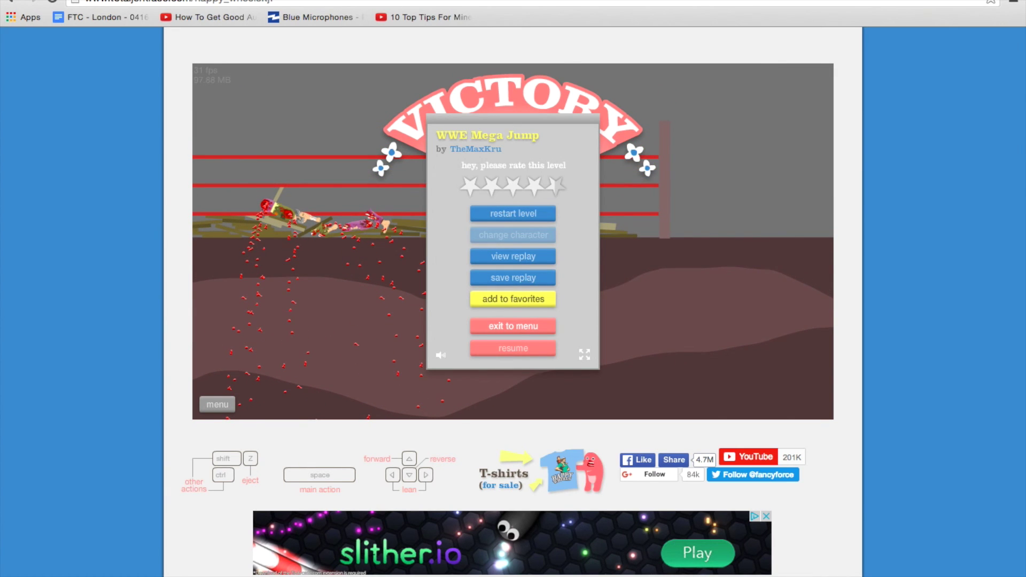
{"action": "left_click", "coordinate": [537, 330]}
{"action": "scroll", "coordinate": [538, 327], "scroll_direction": "down", "scroll_amount": 1}
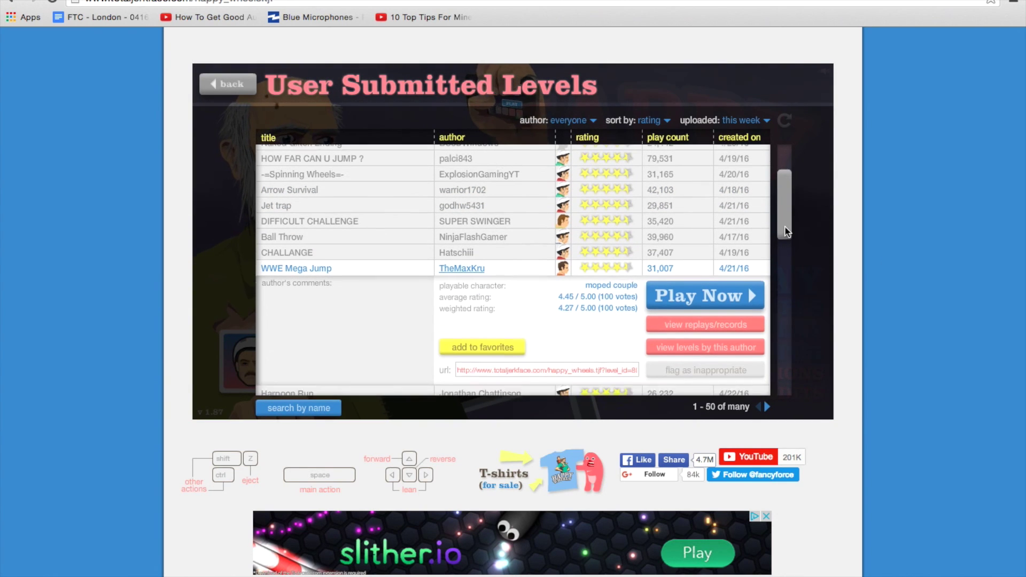
{"action": "left_click_drag", "start_coordinate": [778, 219], "coordinate": [785, 232]}
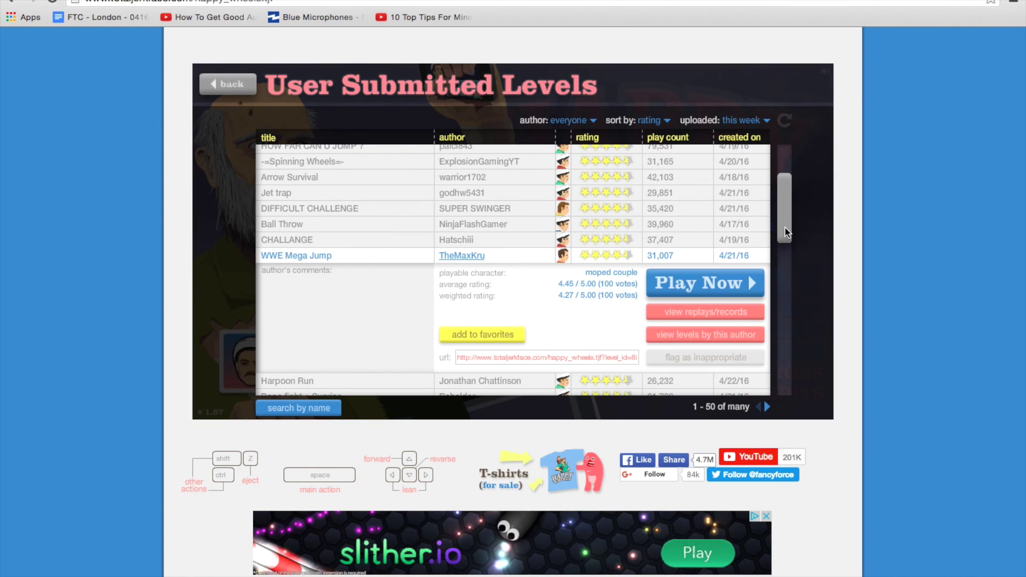